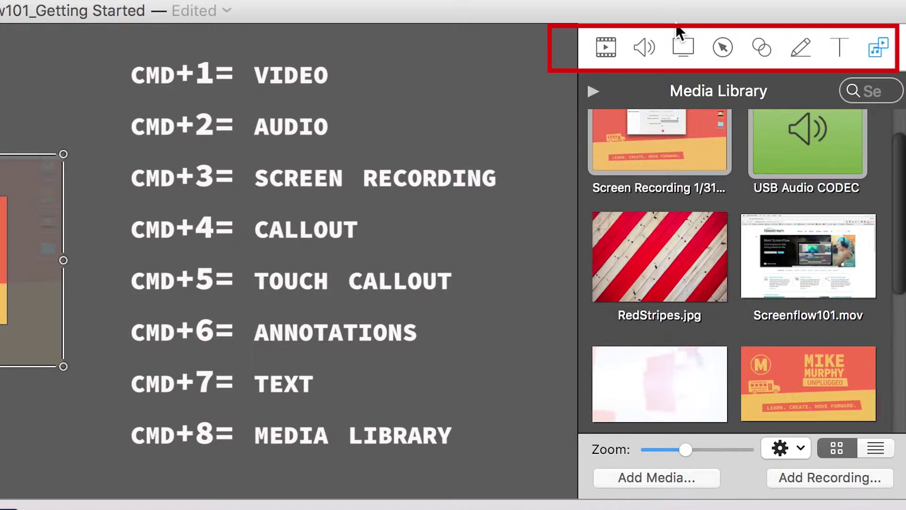
Go through the Video, Audio, Screen Recording, Callout, Touch Callout, Annotations and Text properties, ending at the Media Library
{"action": "key", "text": "super+1"}
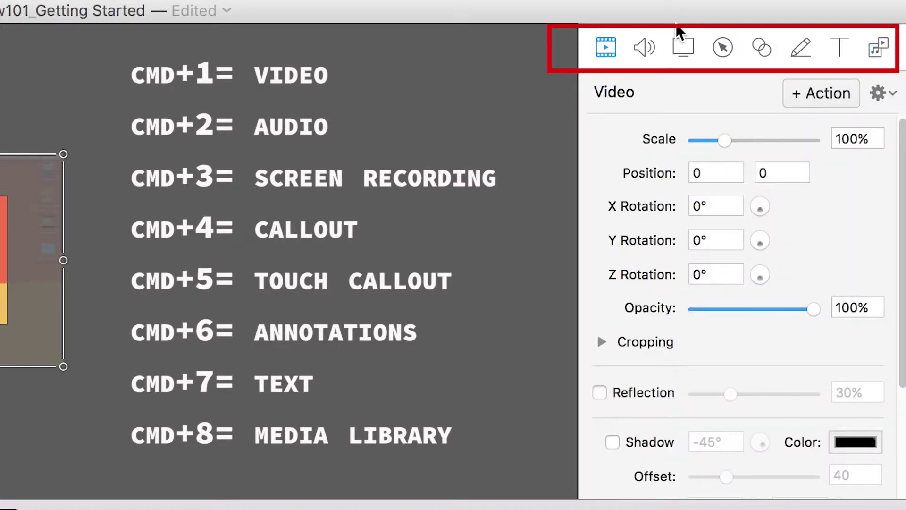
{"action": "key", "text": "super+2"}
{"action": "key", "text": "super+3"}
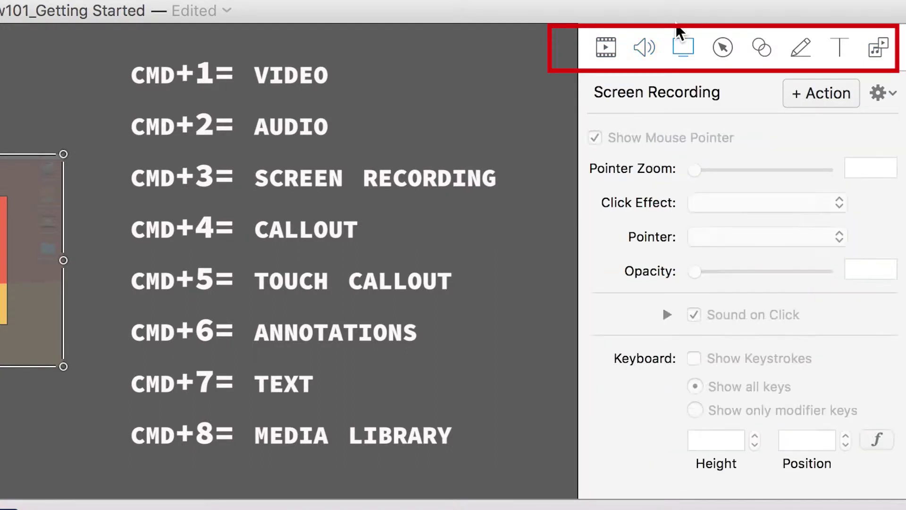
{"action": "key", "text": "super+4"}
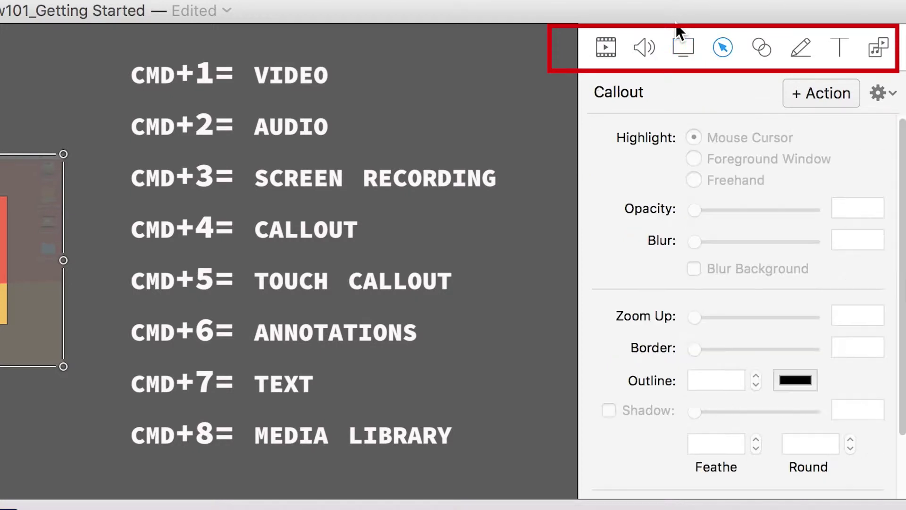
{"action": "key", "text": "super+5"}
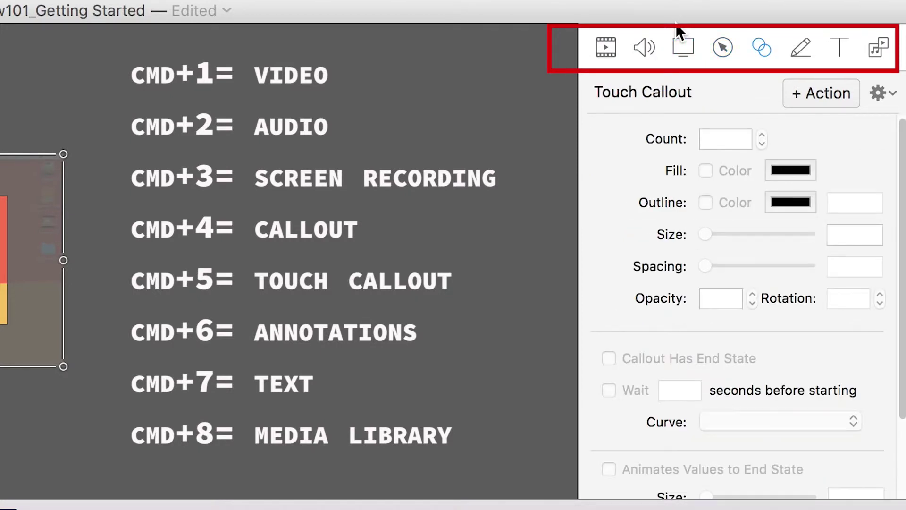
{"action": "key", "text": "super+6"}
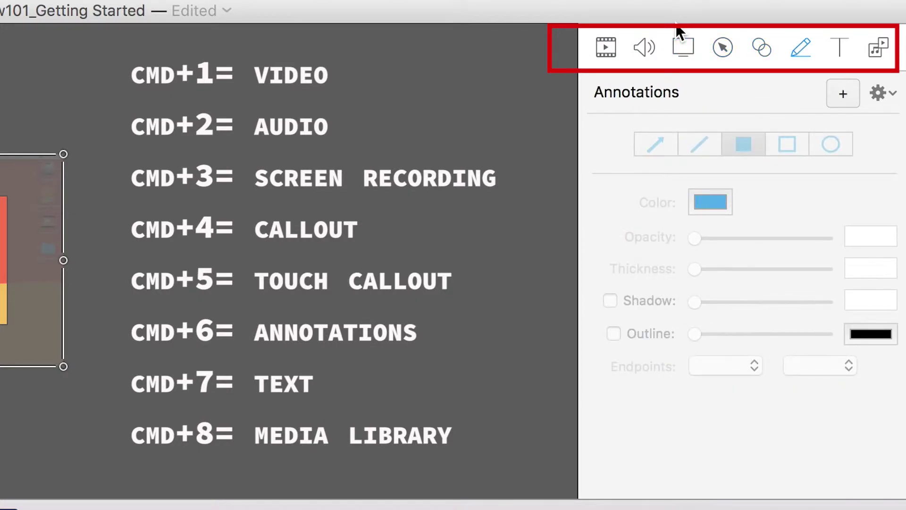
{"action": "key", "text": "super+7"}
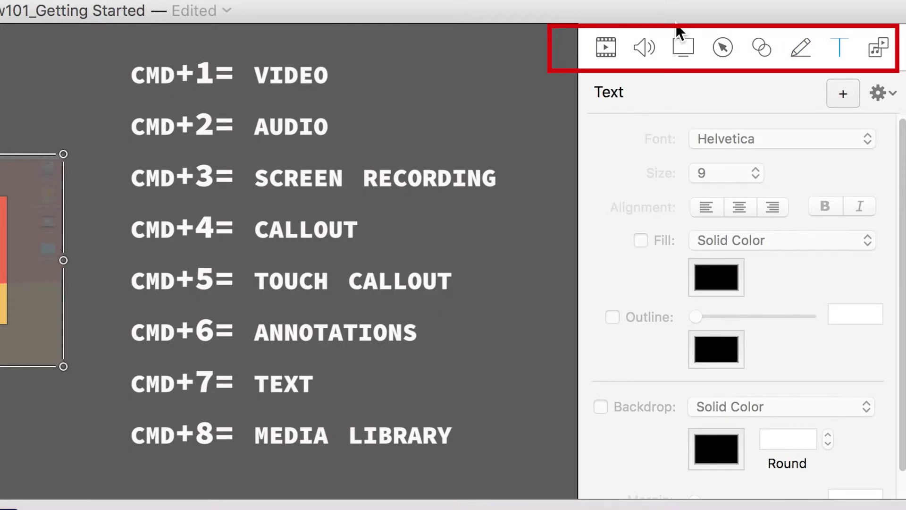
{"action": "key", "text": "super+8"}
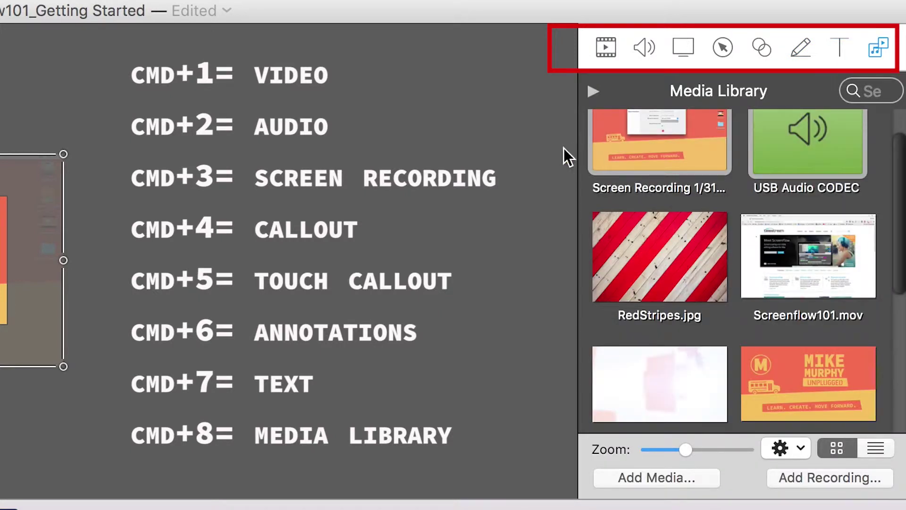
{"action": "mouse_move", "coordinate": [650, 136]}
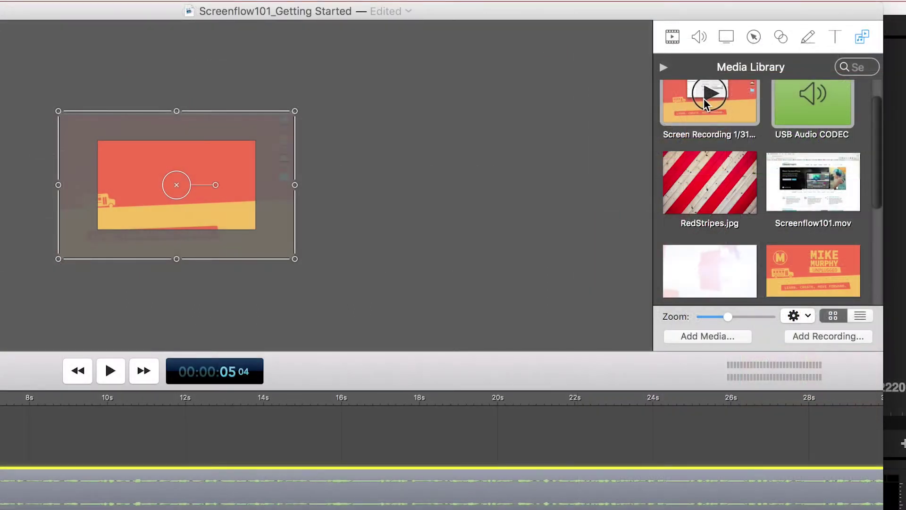
Bring up the Video properties, reduce the clip's scale to about 66% and move it on the canvas to about -11, -53
{"action": "key", "text": "super+1"}
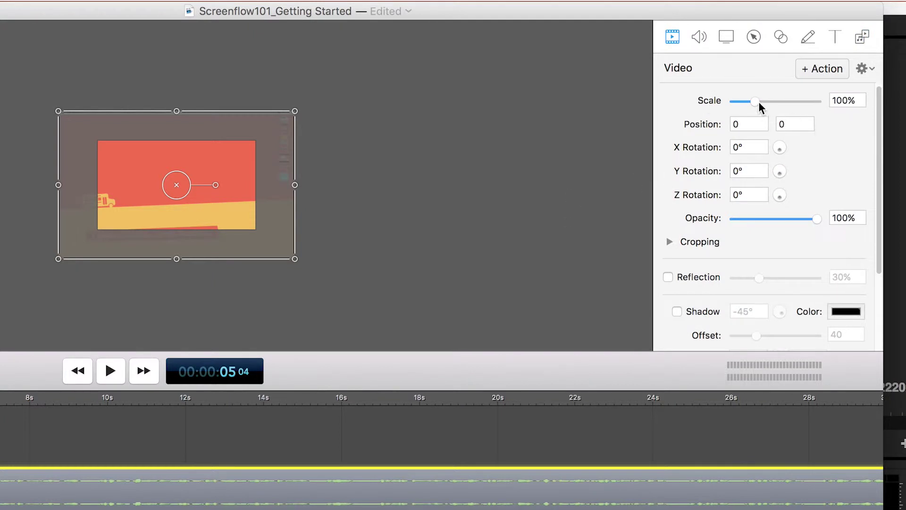
{"action": "left_click_drag", "start_coordinate": [756, 103], "coordinate": [750, 103]}
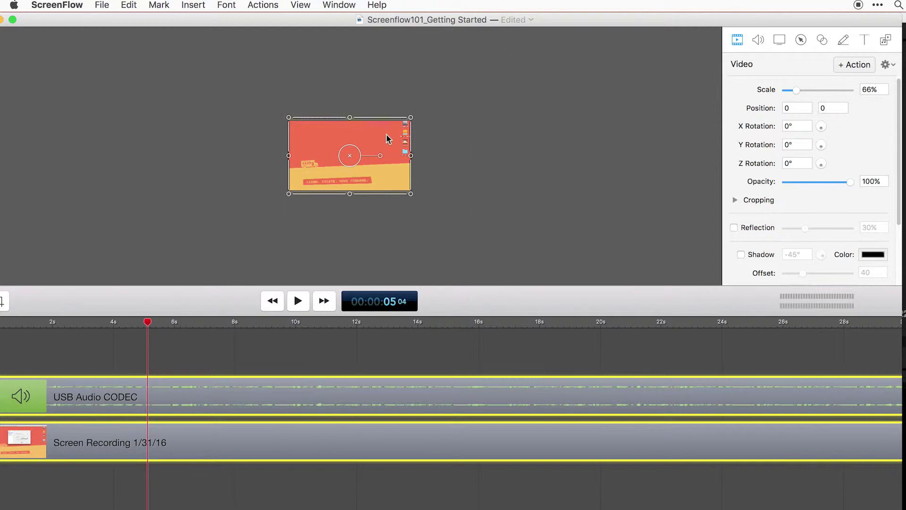
{"action": "left_click_drag", "start_coordinate": [386, 134], "coordinate": [383, 137]}
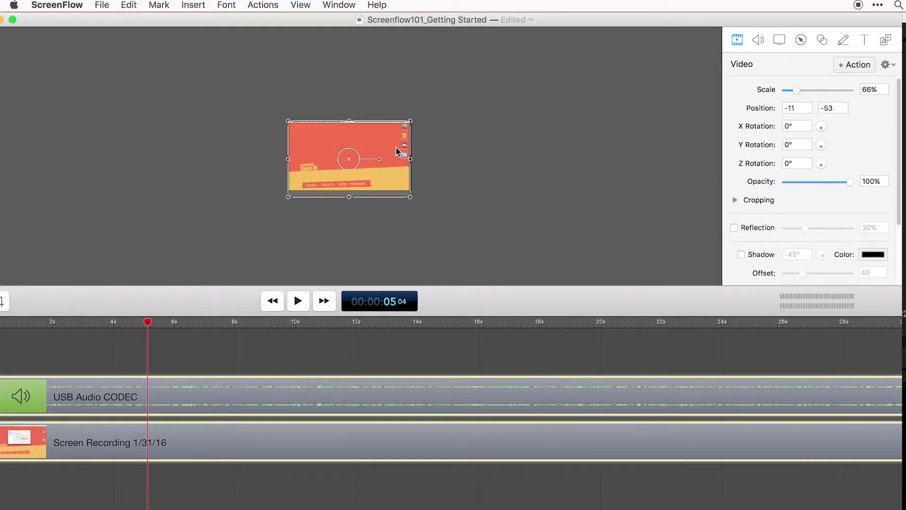
Set the screen recording's scale to exactly 67%
{"action": "key", "text": "super+equal"}
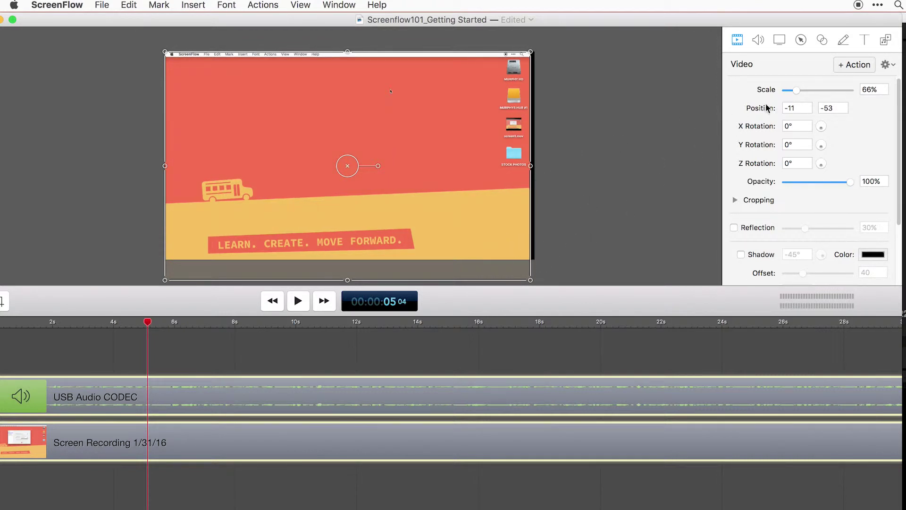
{"action": "left_click", "coordinate": [869, 91]}
{"action": "left_click_drag", "start_coordinate": [869, 90], "coordinate": [865, 90]}
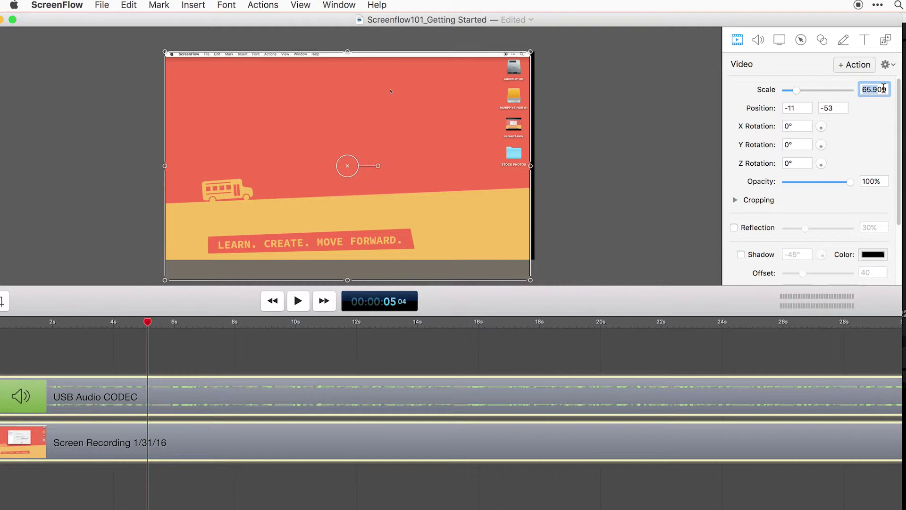
{"action": "double_click", "coordinate": [874, 89]}
{"action": "type", "text": "67"}
{"action": "key", "text": "Return"}
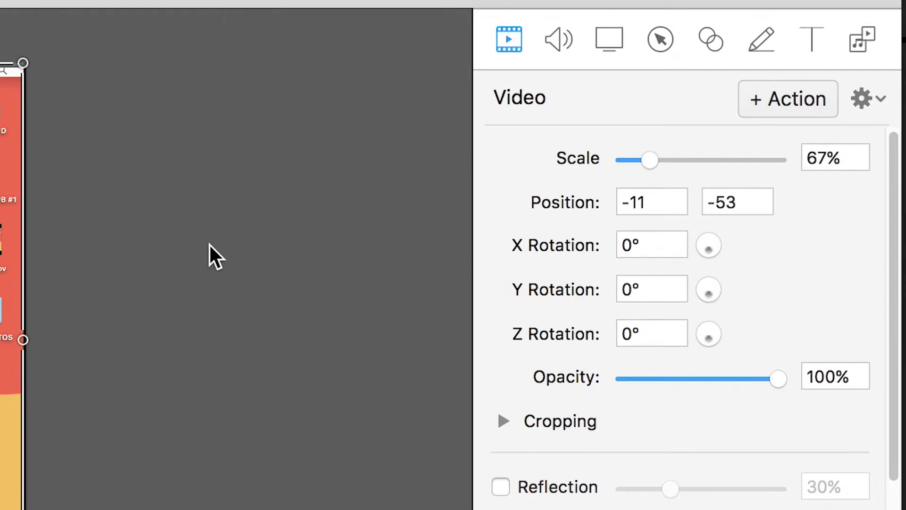
Reposition the screen recording on the canvas to about 5, -63 and deselect it
{"action": "left_click_drag", "start_coordinate": [9, 283], "coordinate": [12, 288]}
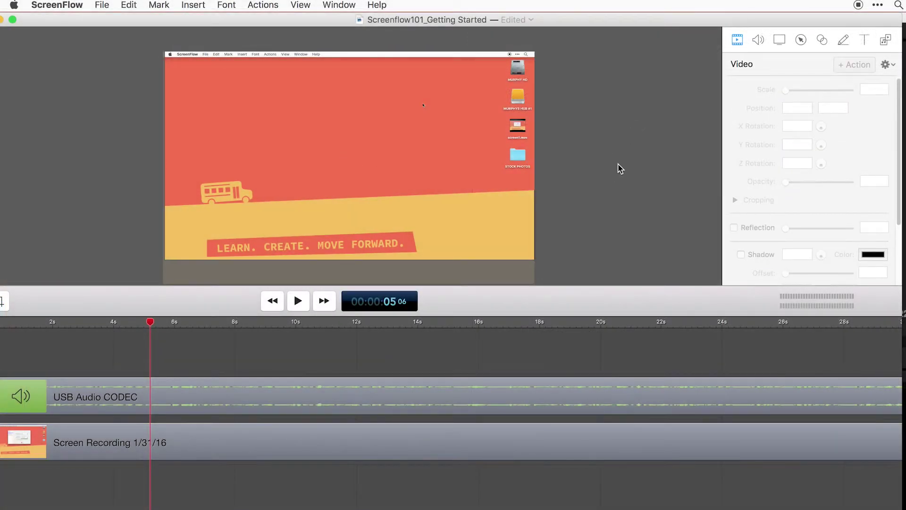
{"action": "left_click", "coordinate": [491, 156]}
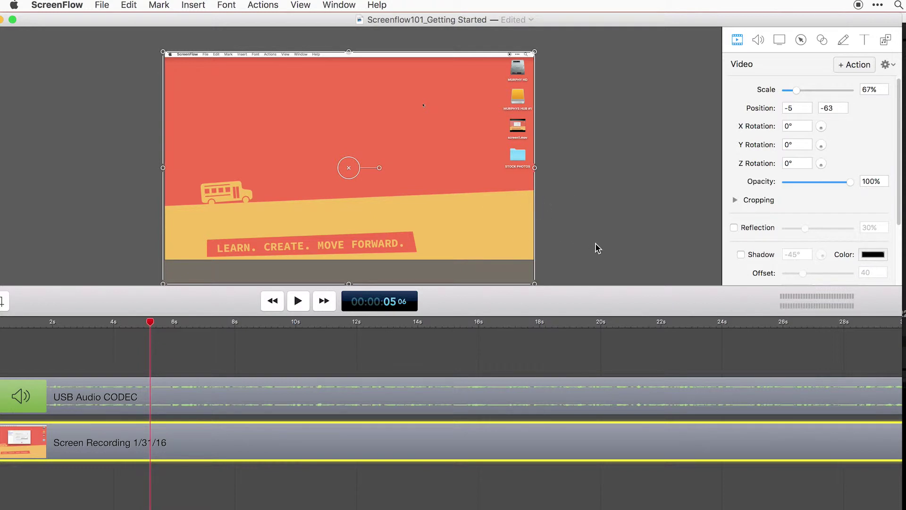
{"action": "left_click", "coordinate": [598, 213]}
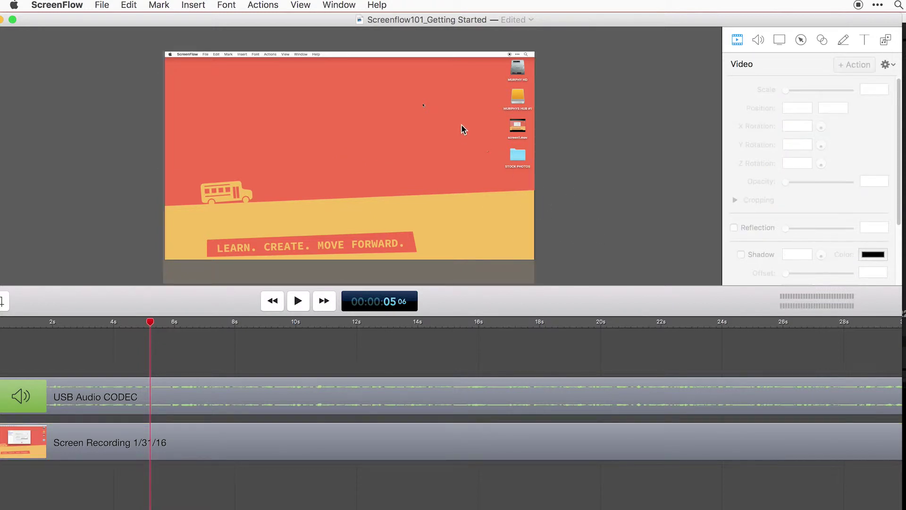
{"action": "mouse_move", "coordinate": [461, 124]}
{"action": "left_mouse_down"}
{"action": "mouse_move", "coordinate": [463, 137]}
{"action": "mouse_move", "coordinate": [465, 103]}
{"action": "mouse_move", "coordinate": [467, 131]}
{"action": "left_mouse_up"}
{"action": "left_click", "coordinate": [564, 124]}
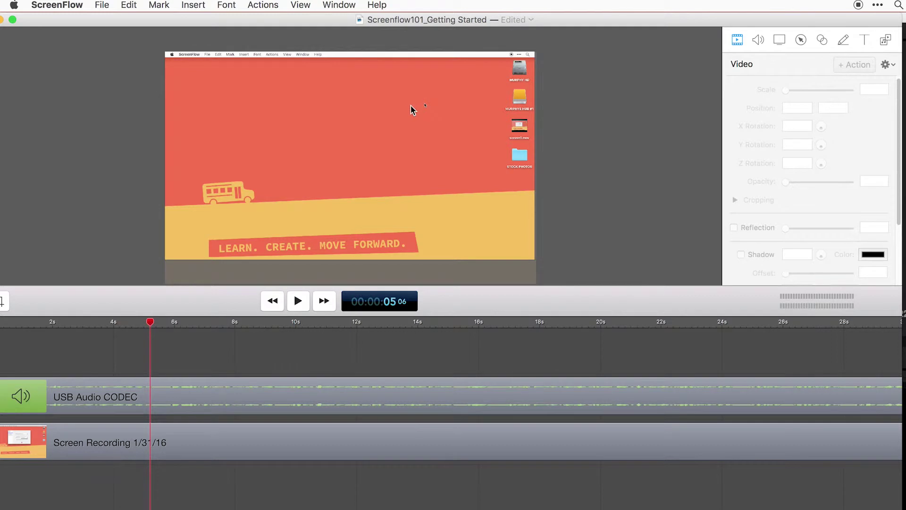
Select the screen recording and zoom the canvas in and out to view it at different magnifications
{"action": "left_click", "coordinate": [411, 106]}
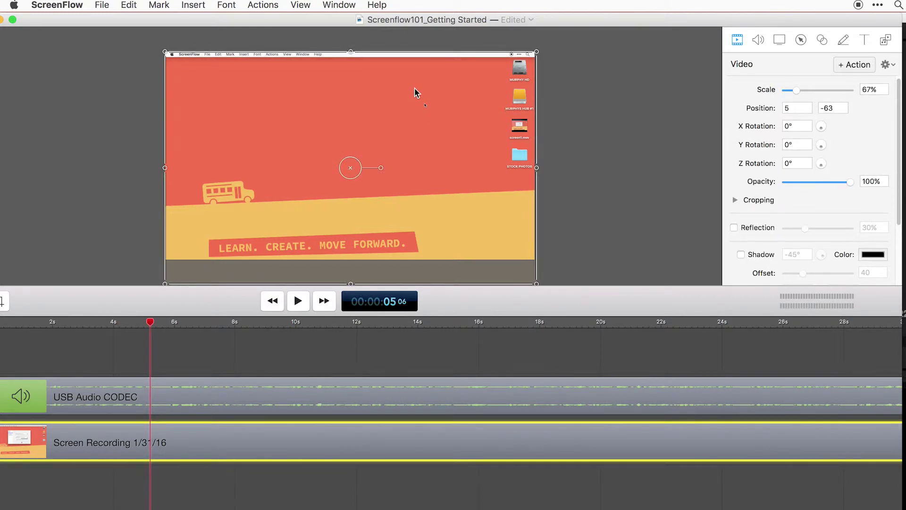
{"action": "key", "text": "super+equal"}
{"action": "key", "text": "super+minus"}
{"action": "key", "text": "super+minus"}
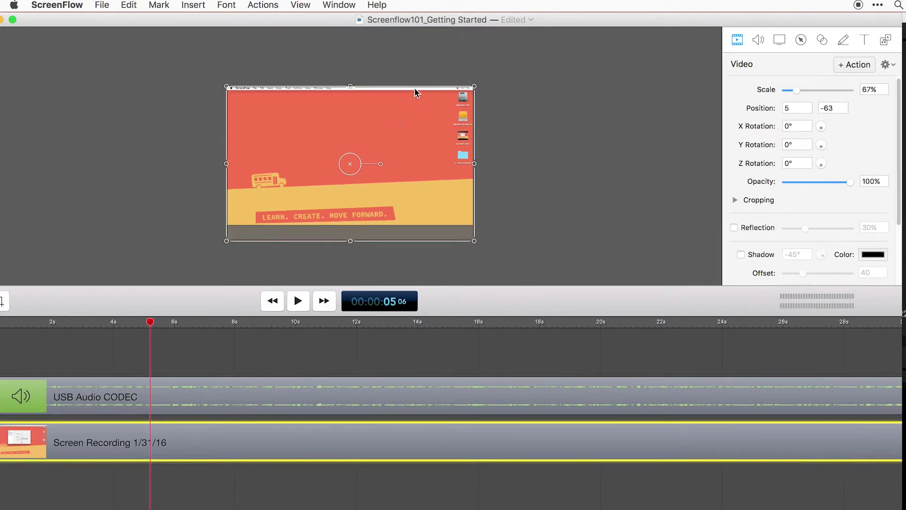
{"action": "key", "text": "super+equal"}
{"action": "key", "text": "super+equal"}
{"action": "key", "text": "super+equal"}
{"action": "key", "text": "super+equal"}
{"action": "key", "text": "super+equal"}
{"action": "key", "text": "super+equal"}
{"action": "key", "text": "super+equal"}
{"action": "key", "text": "super+equal"}
{"action": "key", "text": "super+minus"}
{"action": "key", "text": "super+minus"}
{"action": "key", "text": "super+minus"}
{"action": "key", "text": "super+minus"}
{"action": "key", "text": "super+minus"}
{"action": "key", "text": "super+minus"}
{"action": "key", "text": "super+minus"}
{"action": "key", "text": "super+minus"}
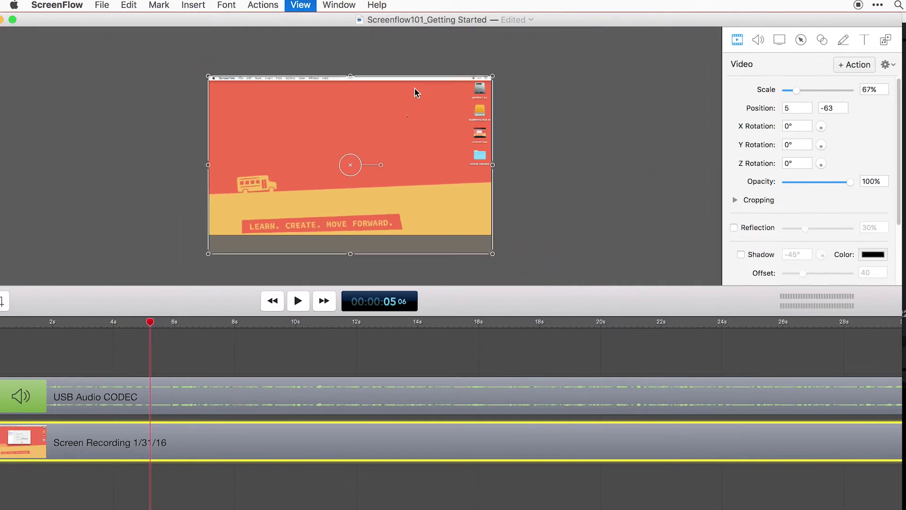
Select the USB Audio CODEC clip, zoom in closely on the timeline, and zoom back out to show the whole clips
{"action": "left_click", "coordinate": [404, 398]}
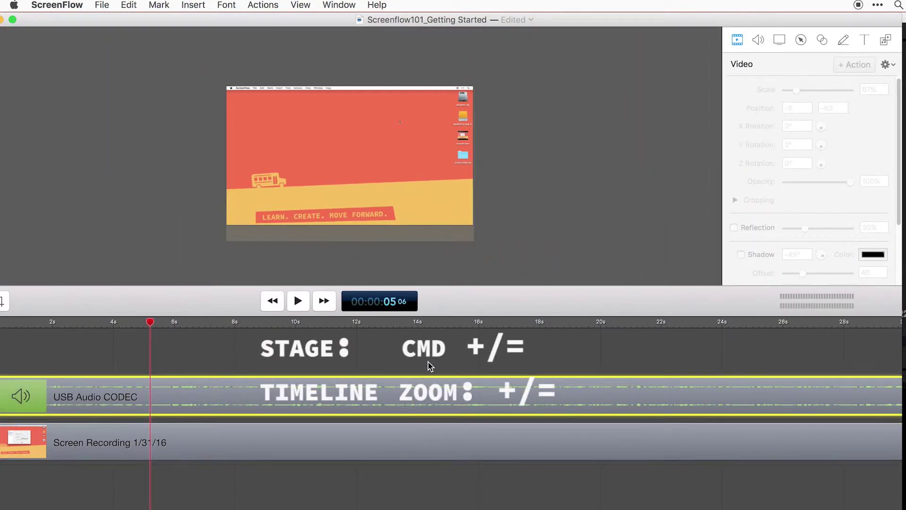
{"action": "key", "text": "equal"}
{"action": "key", "text": "equal"}
{"action": "key", "text": "equal"}
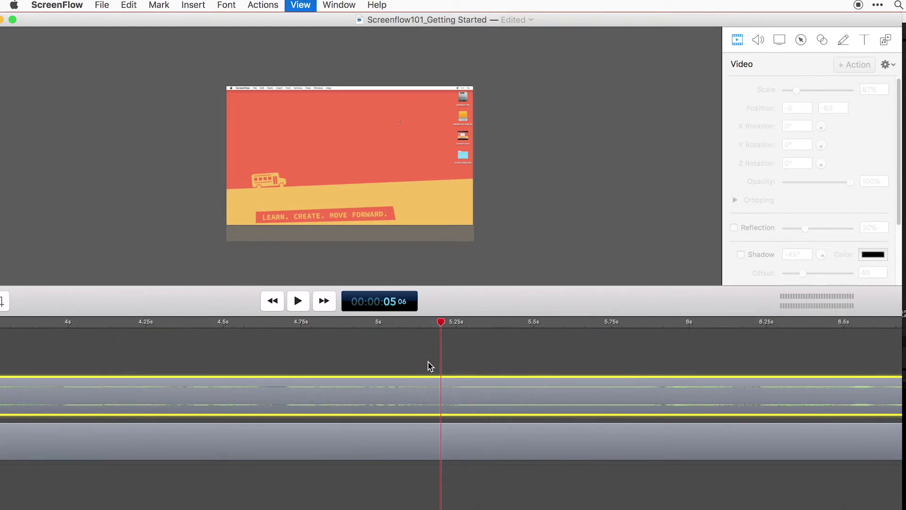
{"action": "key", "text": "super+minus"}
{"action": "key", "text": "super+minus"}
{"action": "key", "text": "super+minus"}
{"action": "key", "text": "super+minus"}
{"action": "key", "text": "super+minus"}
{"action": "key", "text": "super+minus"}
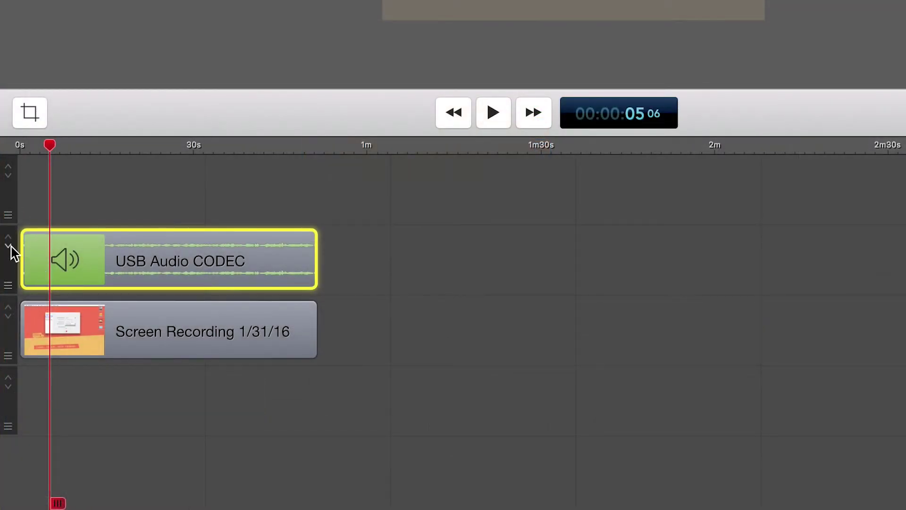
Shrink the height of the audio and screen recording tracks, and enlarge both tracks again
{"action": "left_click", "coordinate": [8, 245]}
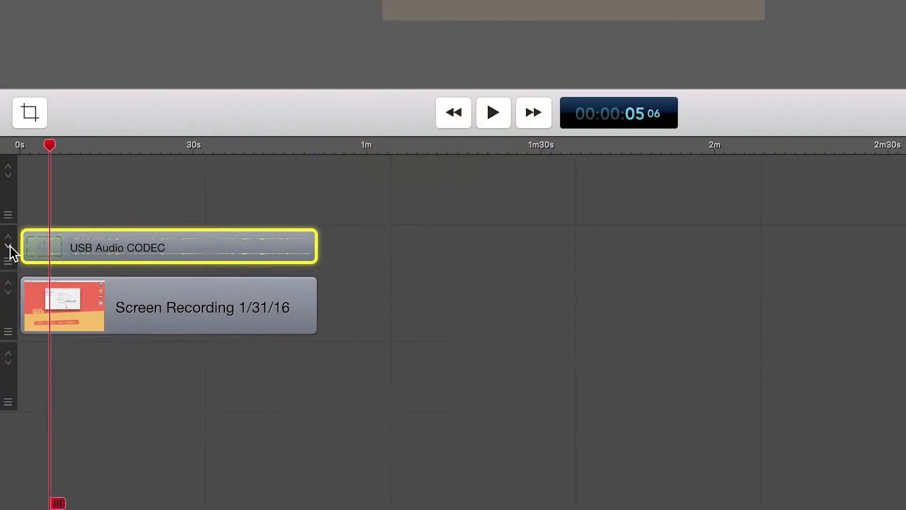
{"action": "left_click", "coordinate": [8, 289]}
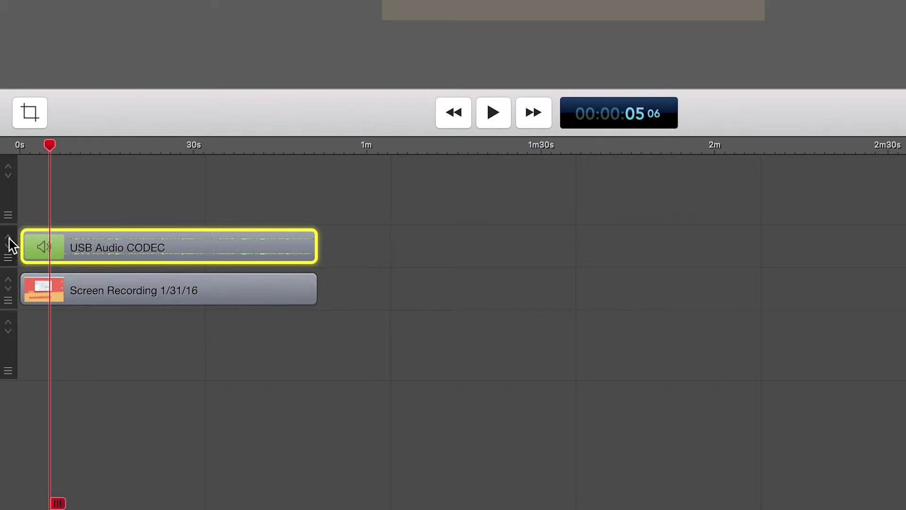
{"action": "left_click_drag", "start_coordinate": [9, 237], "coordinate": [12, 243]}
{"action": "left_click", "coordinate": [11, 240]}
{"action": "left_click", "coordinate": [9, 307]}
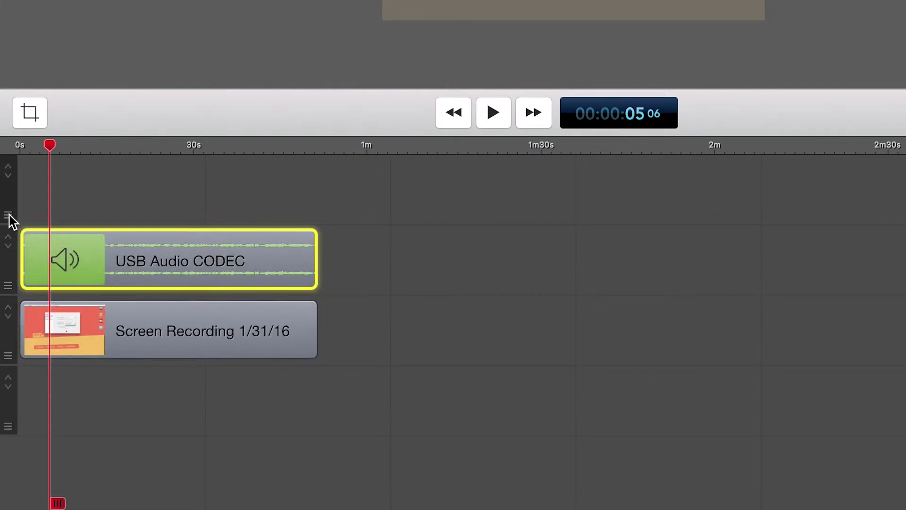
Reorder the timeline tracks to put Screen Recording 1/31/16 above USB Audio CODEC, and enlarge the timeline area
{"action": "left_click_drag", "start_coordinate": [8, 211], "coordinate": [13, 113]}
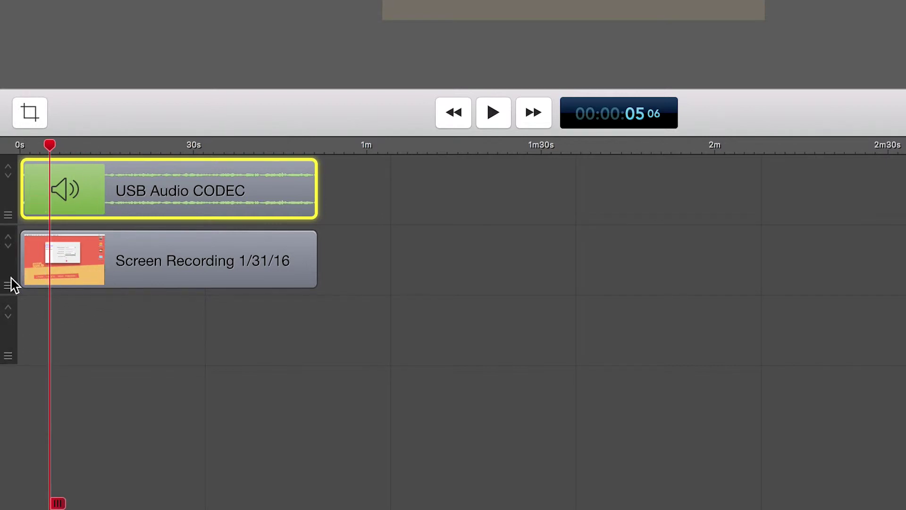
{"action": "left_click_drag", "start_coordinate": [8, 286], "coordinate": [17, 208]}
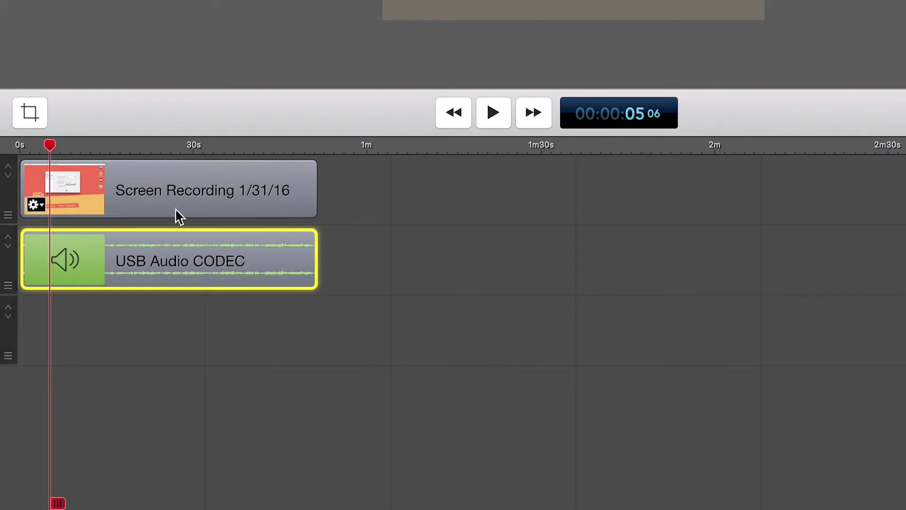
{"action": "left_click_drag", "start_coordinate": [406, 136], "coordinate": [399, 266]}
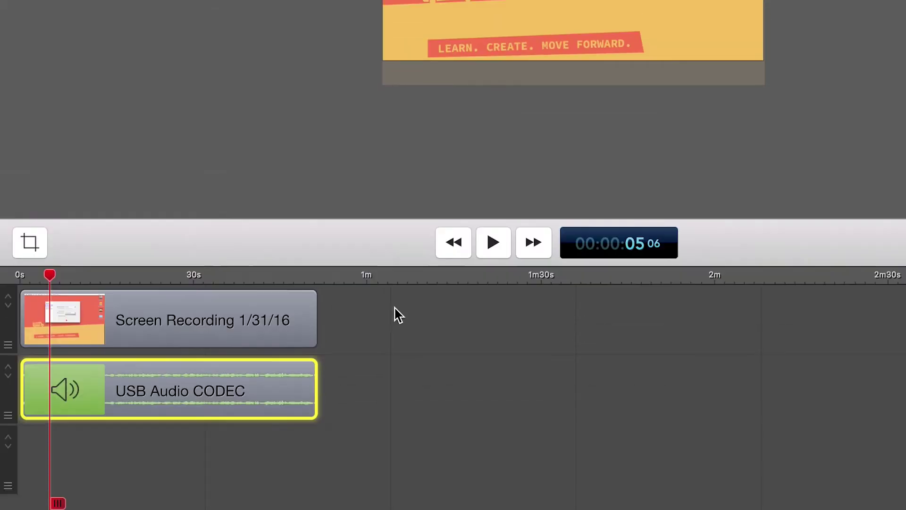
{"action": "left_click_drag", "start_coordinate": [394, 306], "coordinate": [367, 51]}
Select the Screen Recording 1/31/16 clip and adjust the canvas zoom to view it larger
{"action": "left_click", "coordinate": [281, 161]}
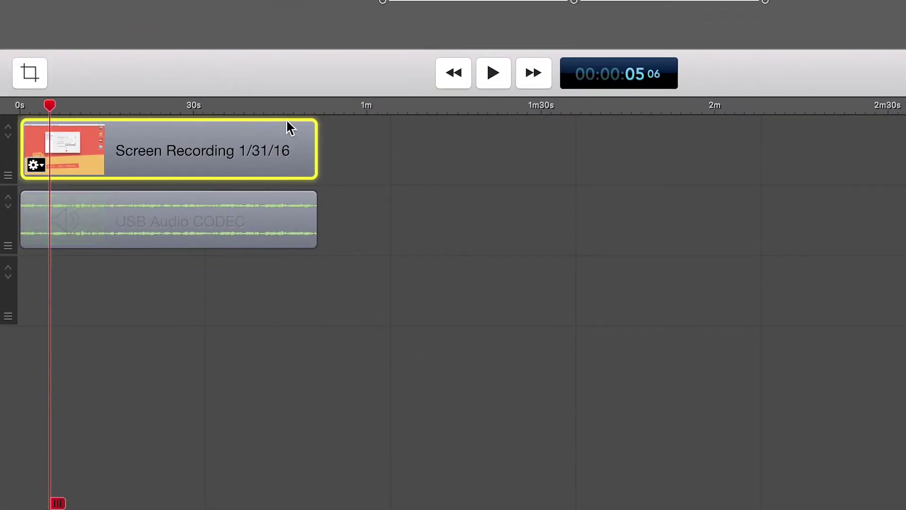
{"action": "key", "text": "super+plus"}
{"action": "key", "text": "super+plus"}
{"action": "key", "text": "super+plus"}
{"action": "key", "text": "super+minus"}
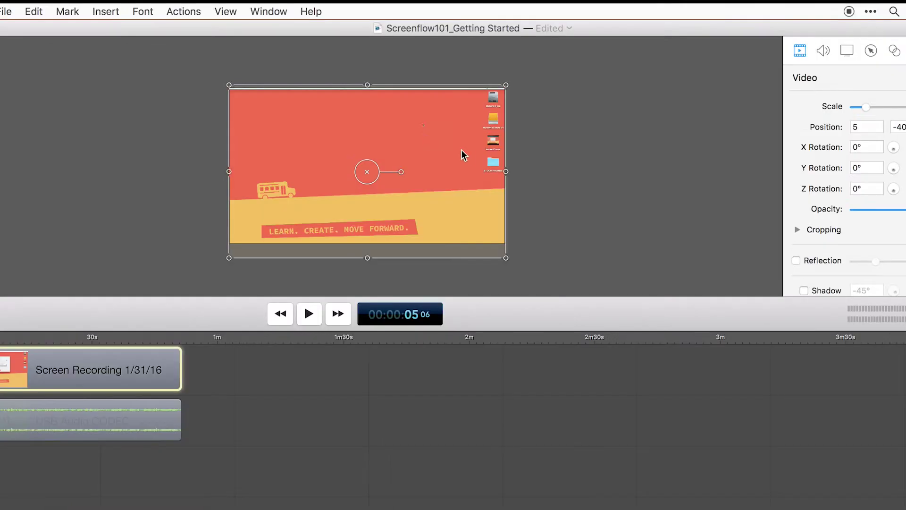
{"action": "key", "text": "super+equal"}
{"action": "key", "text": "super+equal"}
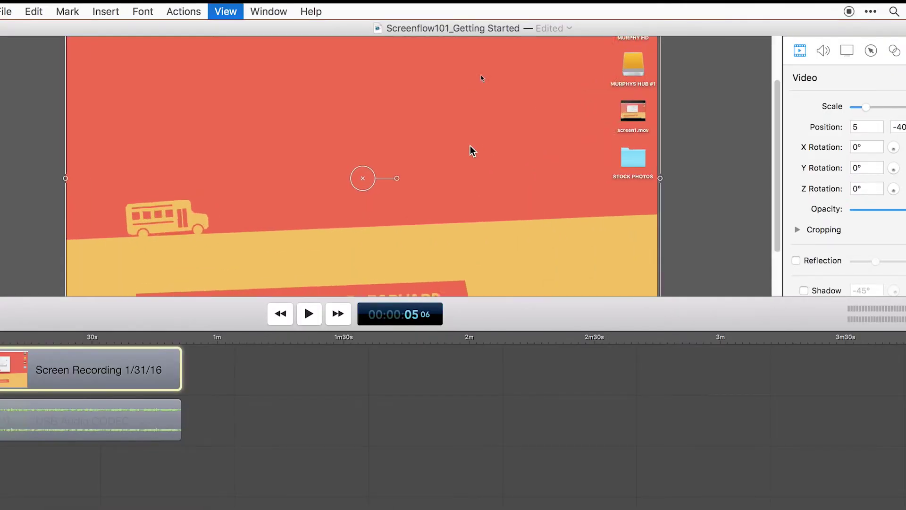
{"action": "key", "text": "super+minus"}
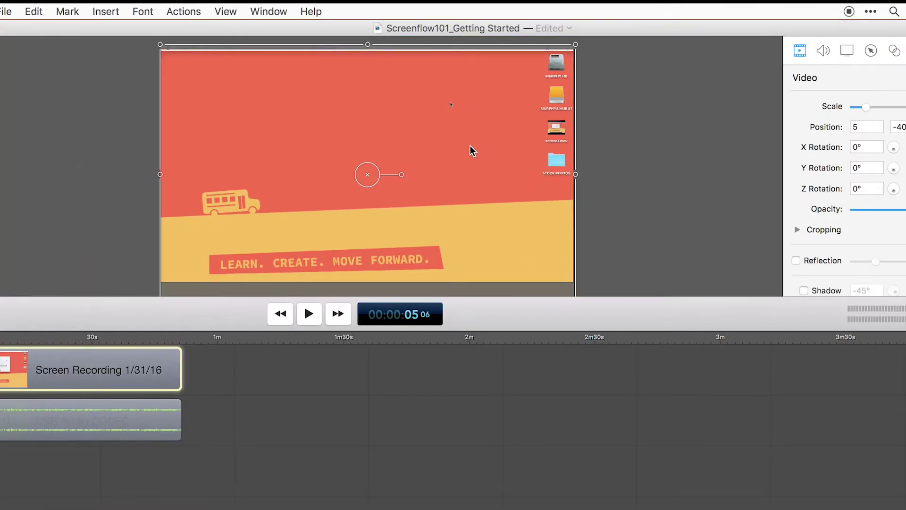
Move the playhead to the end of the timeline
{"action": "key", "text": "End"}
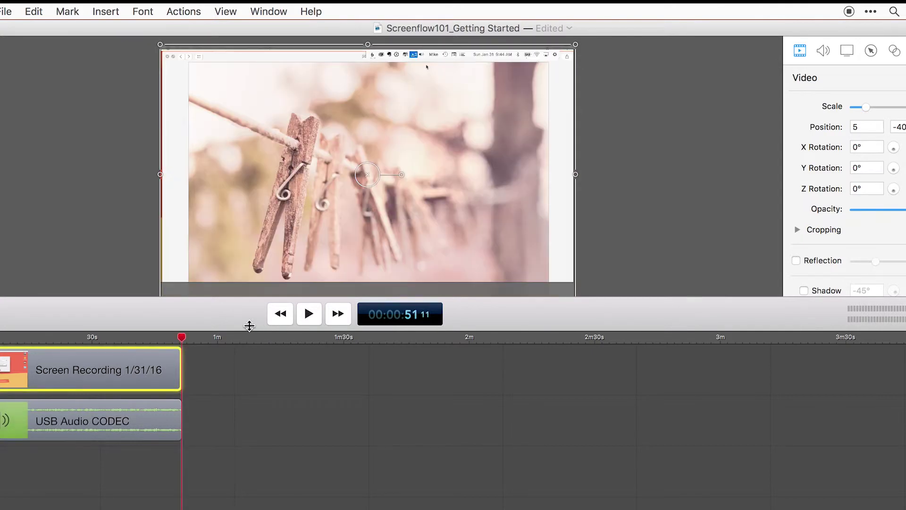
Lower the boundary between the canvas and the timeline to give the canvas more room
{"action": "left_click_drag", "start_coordinate": [249, 326], "coordinate": [255, 448]}
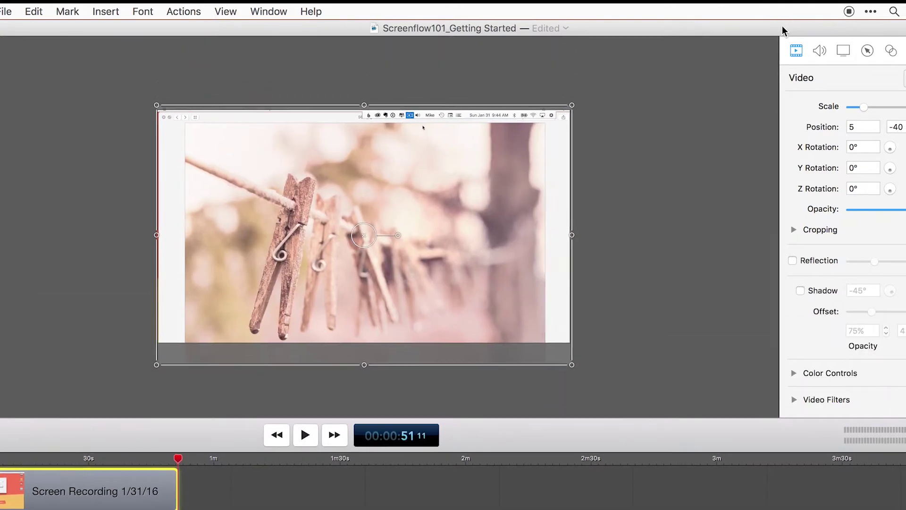
{"action": "left_click_drag", "start_coordinate": [782, 31], "coordinate": [742, 30]}
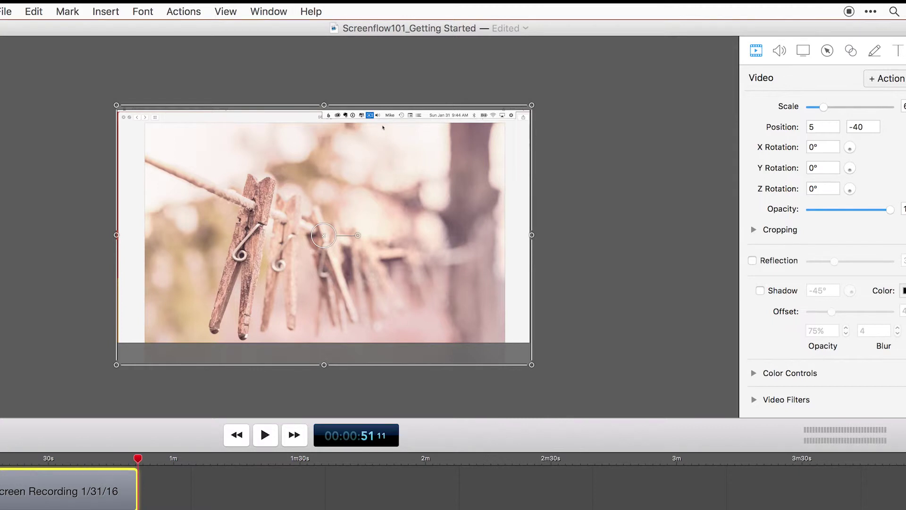
{"action": "left_click_drag", "start_coordinate": [67, 29], "coordinate": [73, 29]}
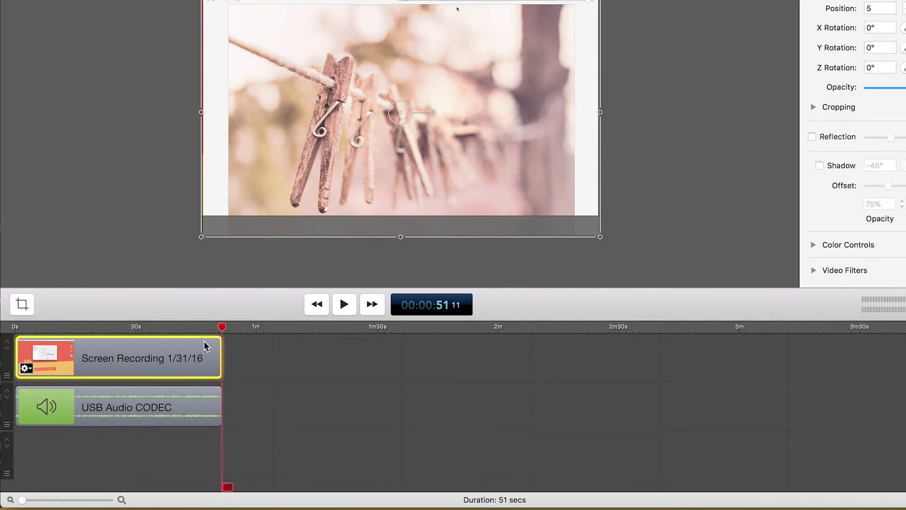
Zoom in on the timeline and move both clips down one track, starting at about 26 seconds
{"action": "key", "text": "super+plus"}
{"action": "key", "text": "super+plus"}
{"action": "key", "text": "super+plus"}
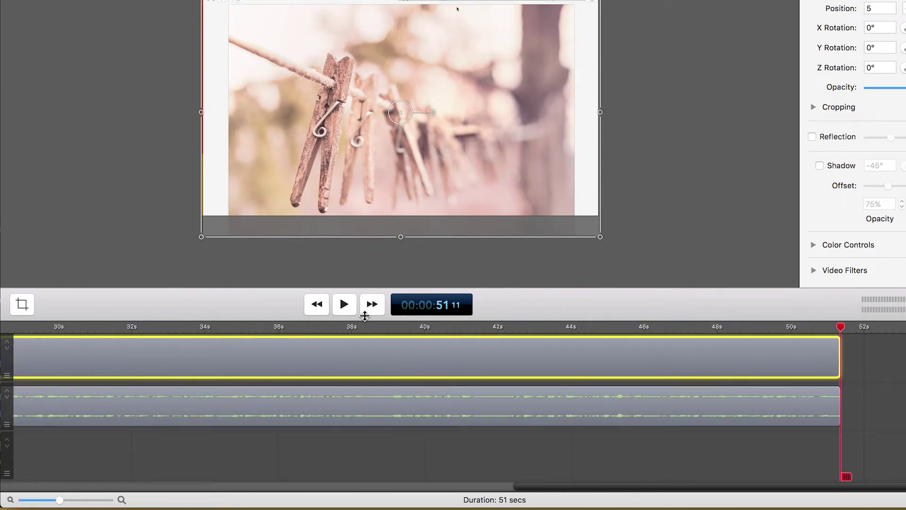
{"action": "key", "text": "super+minus"}
{"action": "left_click_drag", "start_coordinate": [553, 432], "coordinate": [485, 418]}
Place the playhead at about 51 seconds, and scrub it back to 00:00:16:17
{"action": "left_click", "coordinate": [445, 329]}
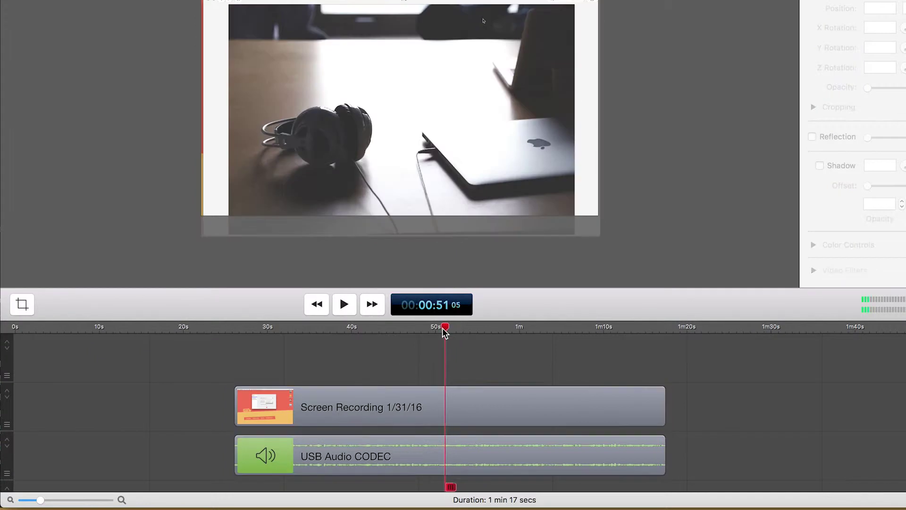
{"action": "left_click_drag", "start_coordinate": [445, 333], "coordinate": [156, 358]}
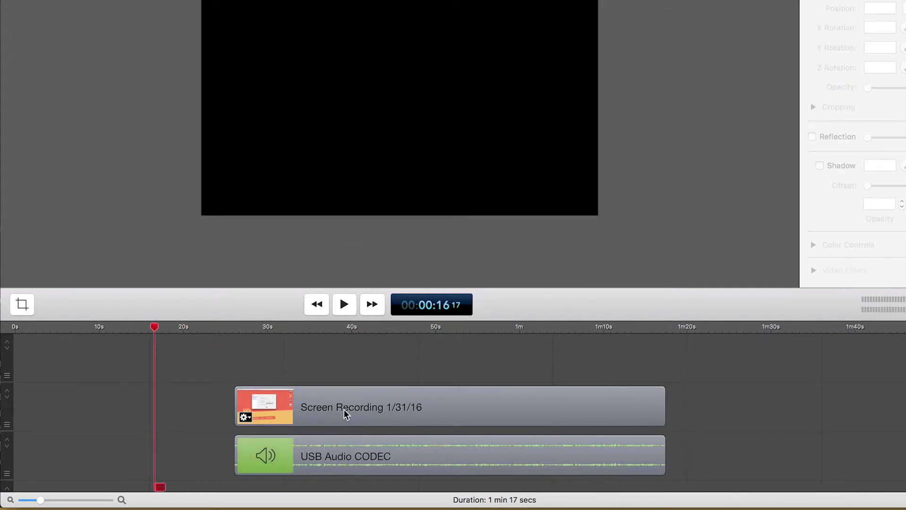
Switch the selection between the USB Audio CODEC and Screen Recording clips, ending on Screen Recording, and move the playhead to 00:00:18:21
{"action": "mouse_move", "coordinate": [343, 413]}
{"action": "left_mouse_down"}
{"action": "mouse_move", "coordinate": [348, 372]}
{"action": "mouse_move", "coordinate": [350, 400]}
{"action": "left_mouse_up"}
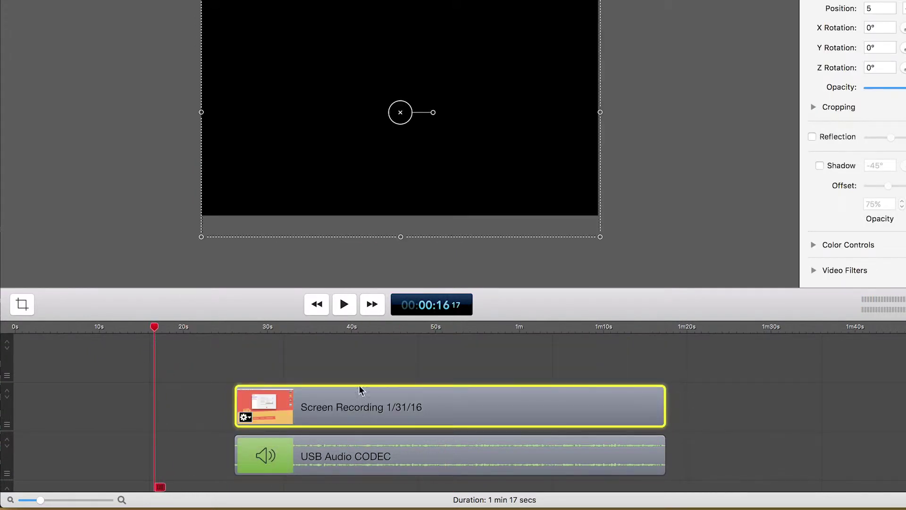
{"action": "left_click", "coordinate": [623, 19]}
{"action": "left_click", "coordinate": [535, 456]}
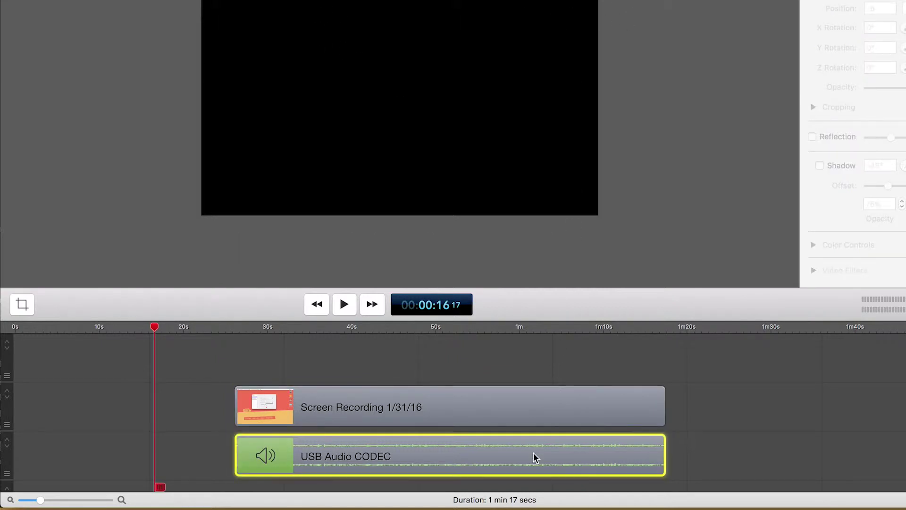
{"action": "left_click_drag", "start_coordinate": [157, 328], "coordinate": [172, 327]}
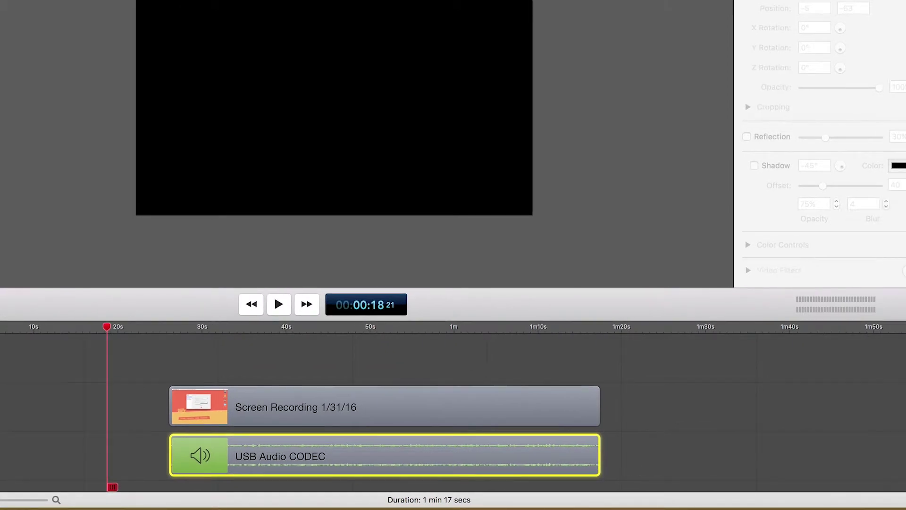
{"action": "left_click_drag", "start_coordinate": [477, 426], "coordinate": [474, 402]}
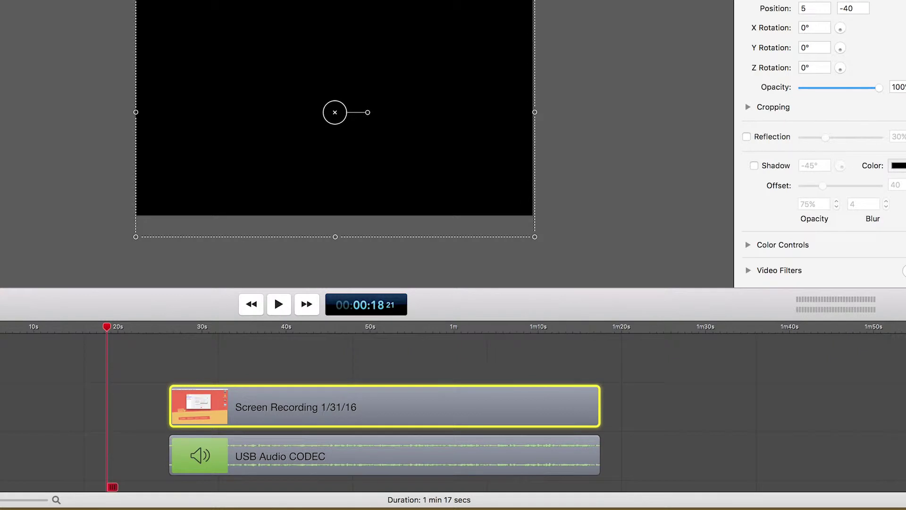
Show the media library and browse the project's media files
{"action": "key", "text": "super+shift+8"}
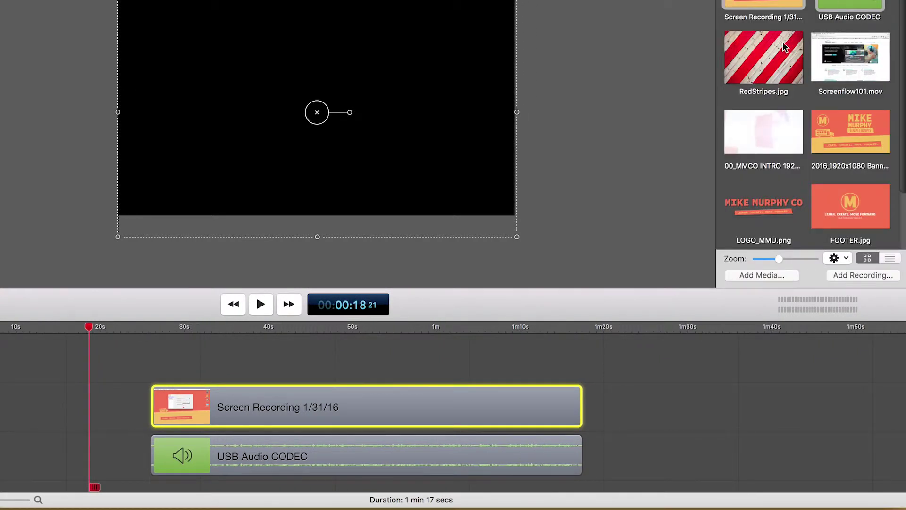
{"action": "scroll", "coordinate": [895, 1], "scroll_direction": "up", "scroll_amount": 2}
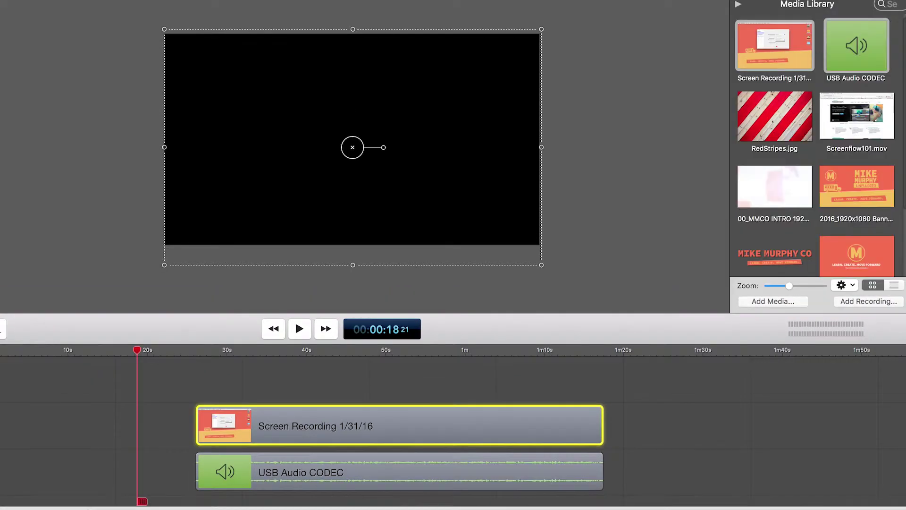
{"action": "scroll", "coordinate": [903, 26], "scroll_direction": "down", "scroll_amount": 3}
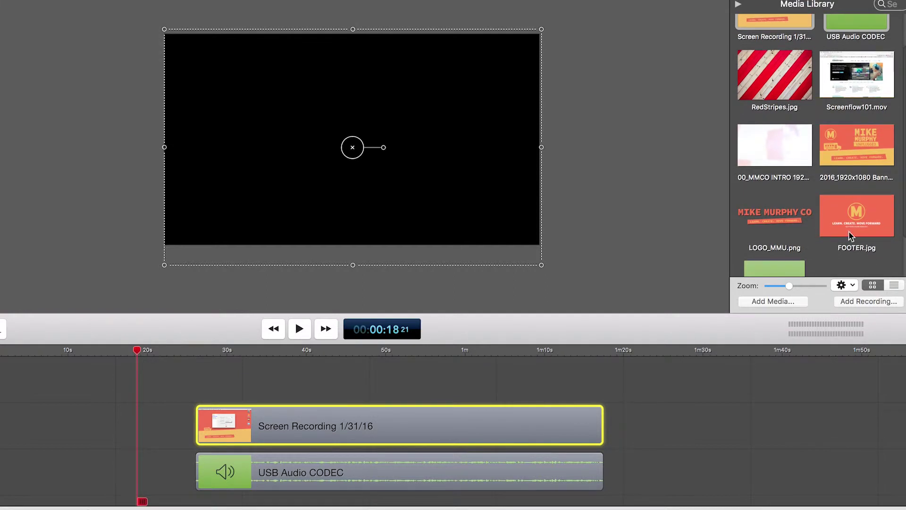
Select both timeline clips, scrub the playhead through them to 00:00:54:14, and clear the selection
{"action": "left_click_drag", "start_coordinate": [329, 372], "coordinate": [387, 451]}
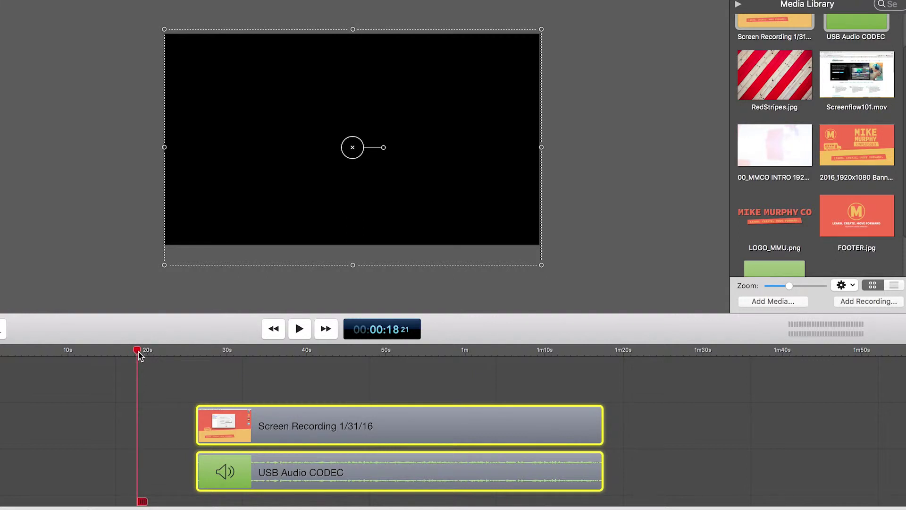
{"action": "left_click_drag", "start_coordinate": [138, 355], "coordinate": [371, 351]}
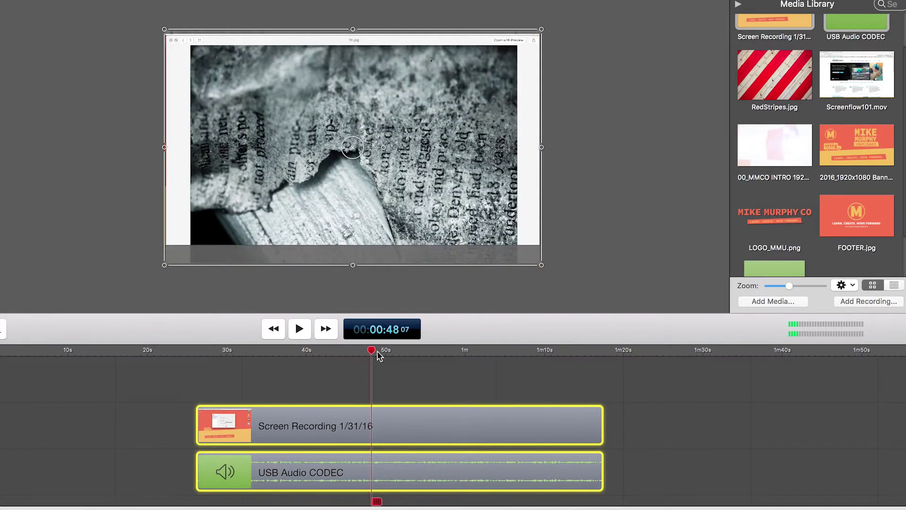
{"action": "left_click_drag", "start_coordinate": [378, 351], "coordinate": [385, 351]}
{"action": "left_click", "coordinate": [462, 384]}
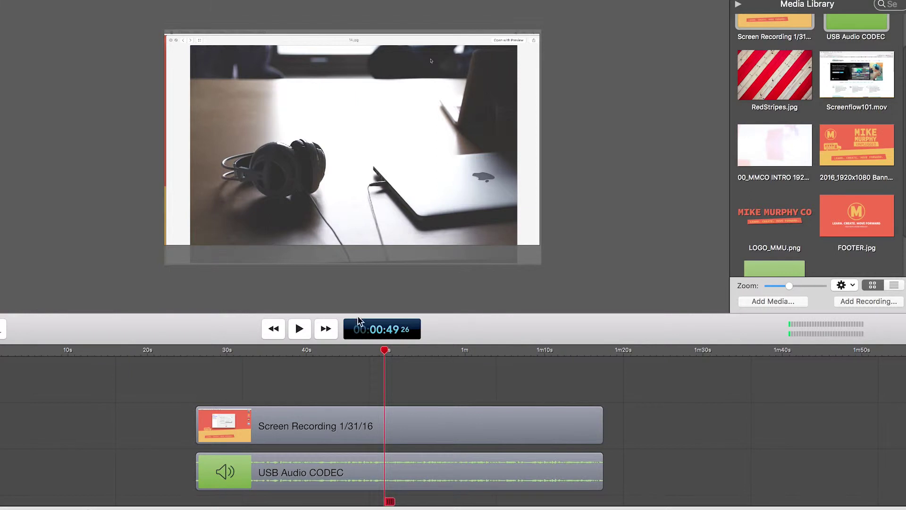
{"action": "left_click_drag", "start_coordinate": [385, 350], "coordinate": [439, 354]}
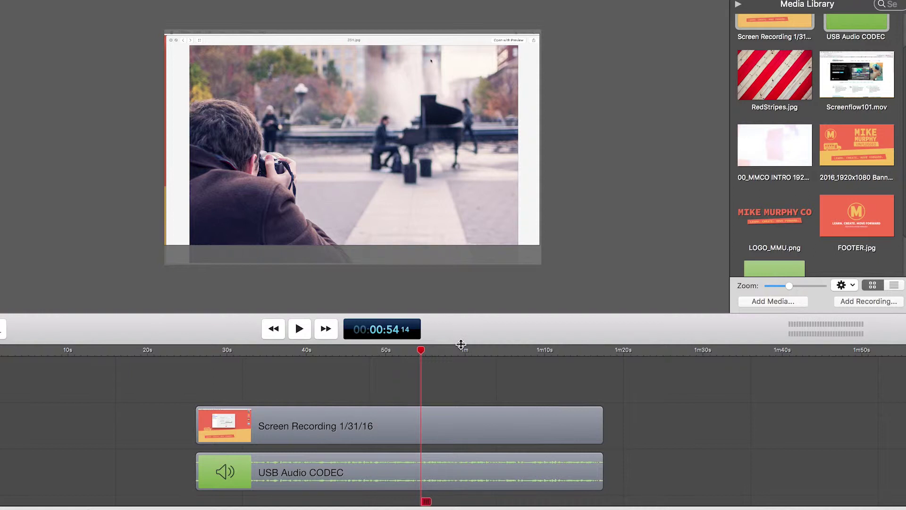
Offset the clips, sliding USB Audio CODEC to start at about 12 seconds and Screen Recording at about 38 seconds
{"action": "left_click_drag", "start_coordinate": [465, 380], "coordinate": [475, 472]}
{"action": "left_click_drag", "start_coordinate": [531, 478], "coordinate": [438, 475]}
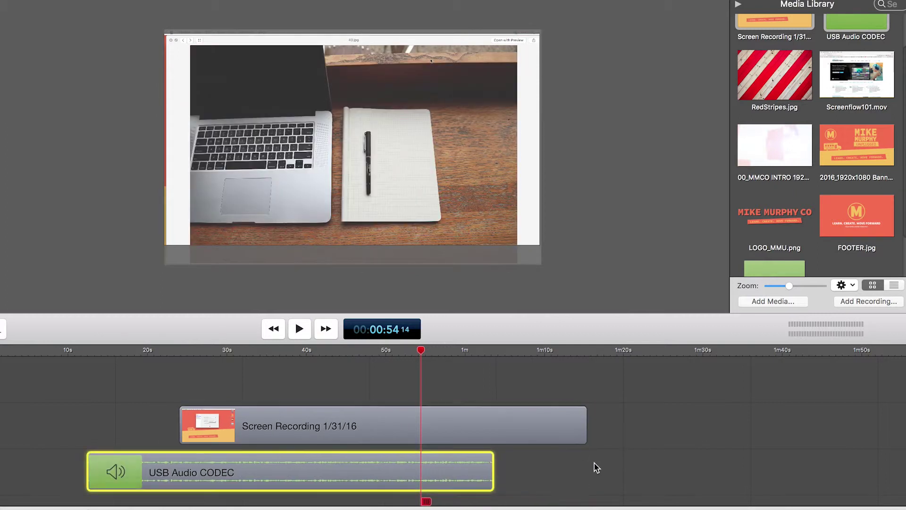
{"action": "left_click_drag", "start_coordinate": [530, 432], "coordinate": [639, 432]}
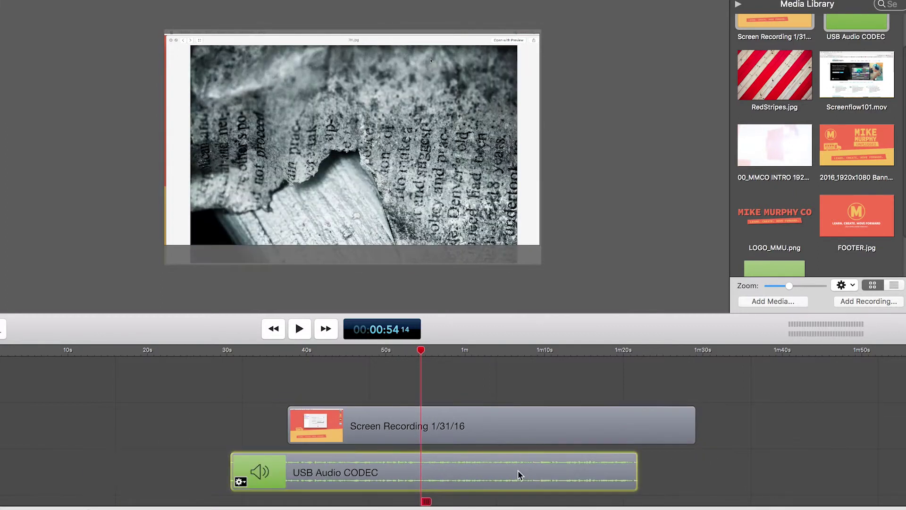
Realign the audio and screen recording clips so both start at about 26 seconds
{"action": "left_click_drag", "start_coordinate": [479, 473], "coordinate": [538, 480]}
{"action": "left_click_drag", "start_coordinate": [569, 372], "coordinate": [598, 473]}
{"action": "left_click_drag", "start_coordinate": [598, 473], "coordinate": [531, 454]}
Move the playhead to 00:00:49:21 and split both timeline clips there
{"action": "left_click_drag", "start_coordinate": [422, 352], "coordinate": [390, 352]}
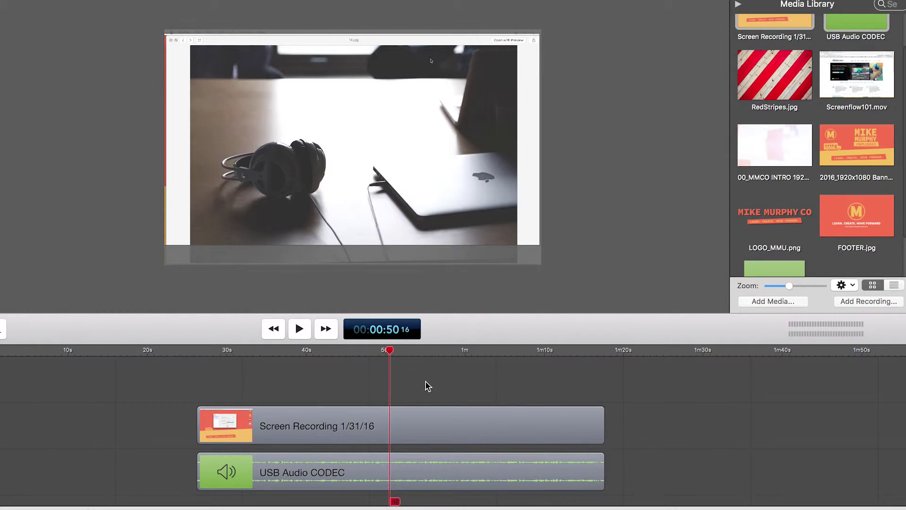
{"action": "left_click", "coordinate": [388, 350]}
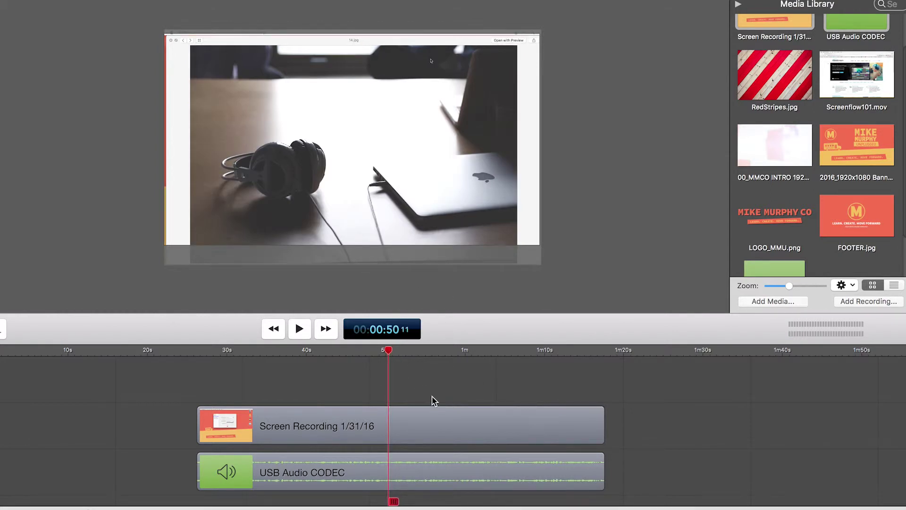
{"action": "left_click_drag", "start_coordinate": [390, 358], "coordinate": [414, 486]}
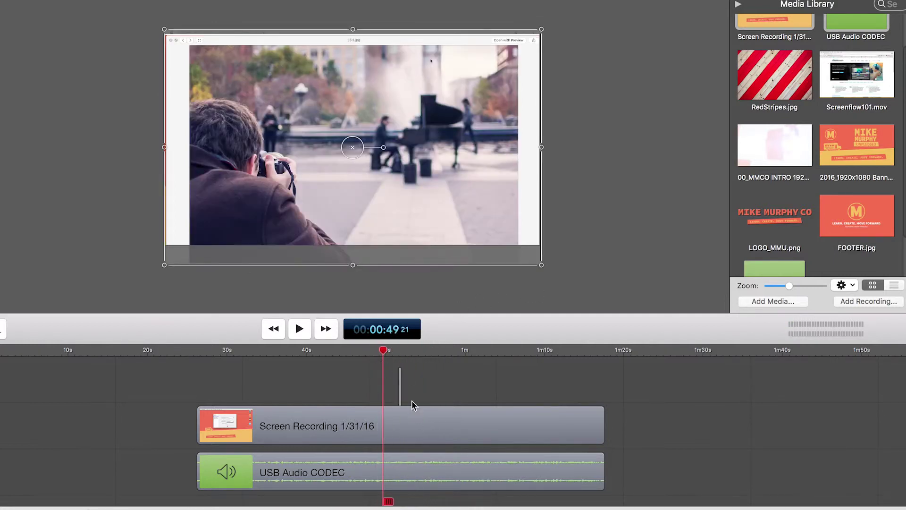
{"action": "key", "text": "super+a"}
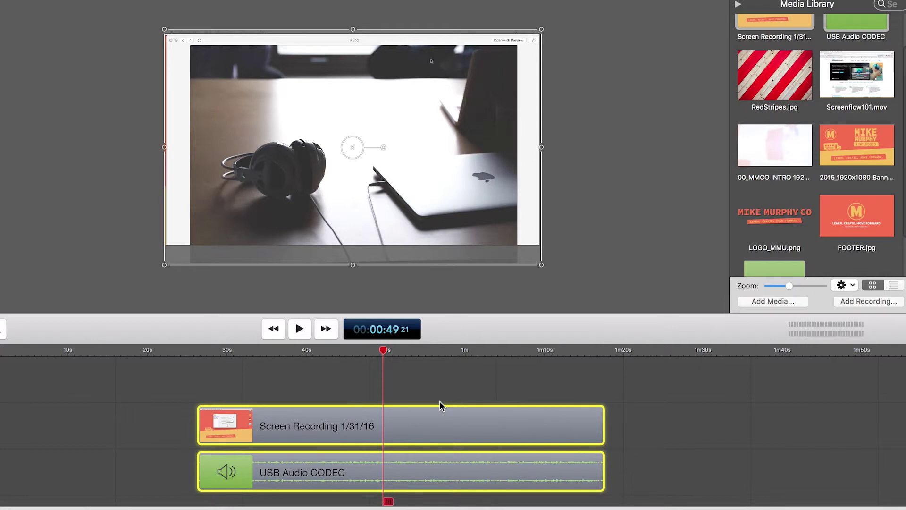
{"action": "key", "text": "t"}
Move the second halves of both split clips to start at about 1 minute, keeping each on its own track
{"action": "left_click_drag", "start_coordinate": [502, 463], "coordinate": [557, 446]}
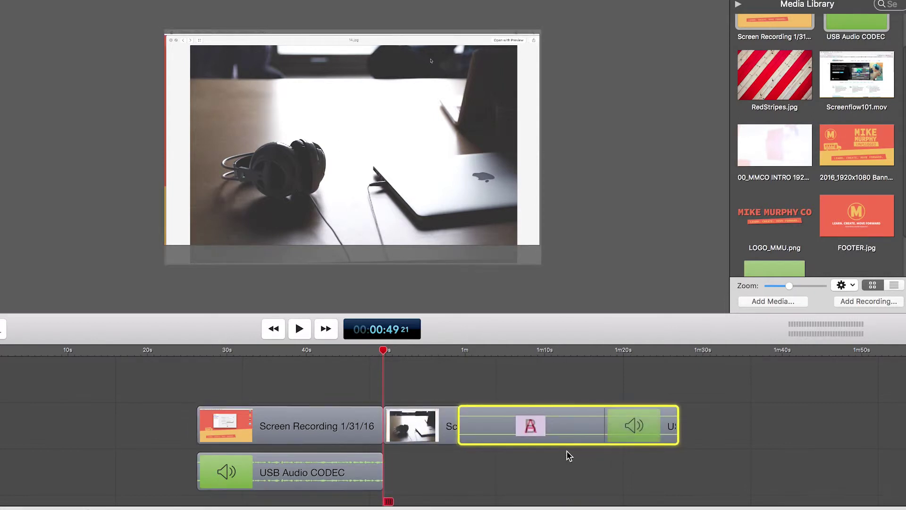
{"action": "left_click_drag", "start_coordinate": [470, 382], "coordinate": [583, 436]}
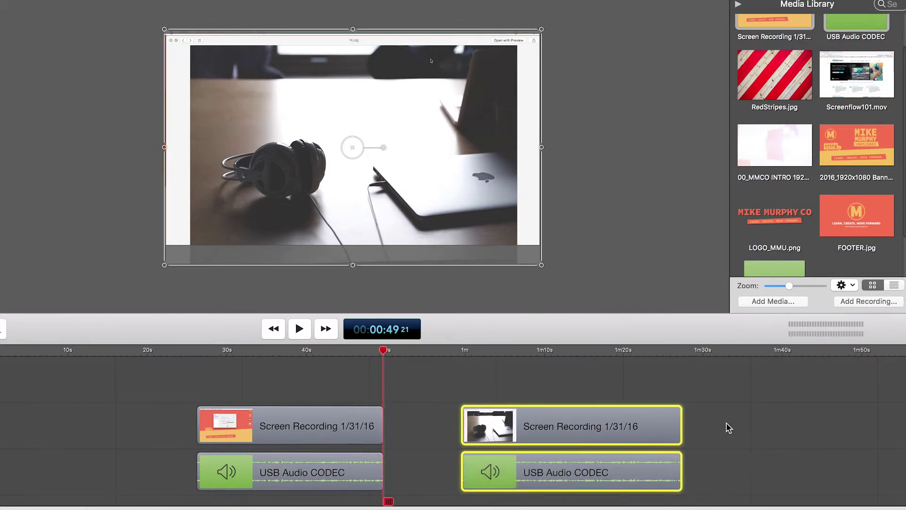
{"action": "left_click", "coordinate": [727, 427]}
Return the second halves to the cut point and undo the split of both clips
{"action": "left_click_drag", "start_coordinate": [545, 384], "coordinate": [606, 481]}
{"action": "key", "text": "super+Left"}
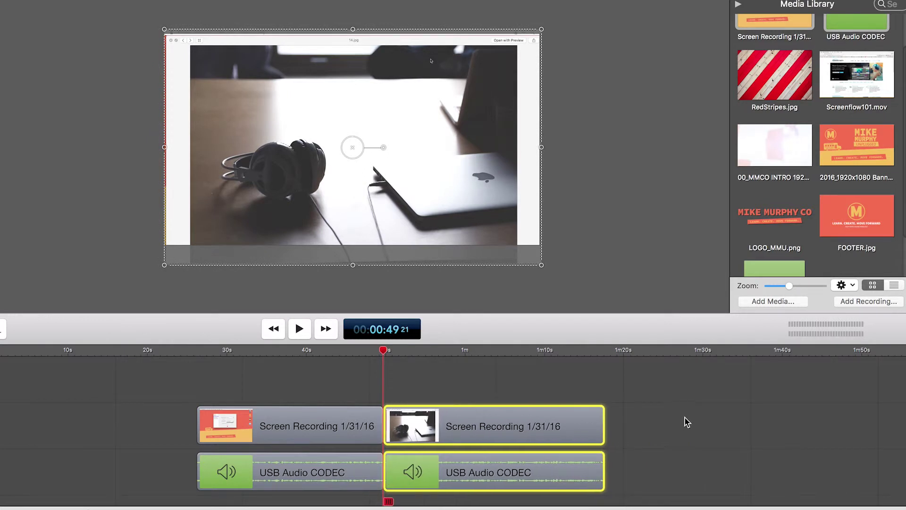
{"action": "key", "text": "super+z"}
Split both clips at 00:00:44:16 and move their second halves to start at about 1 minute 5 seconds
{"action": "left_click_drag", "start_coordinate": [384, 350], "coordinate": [343, 364]}
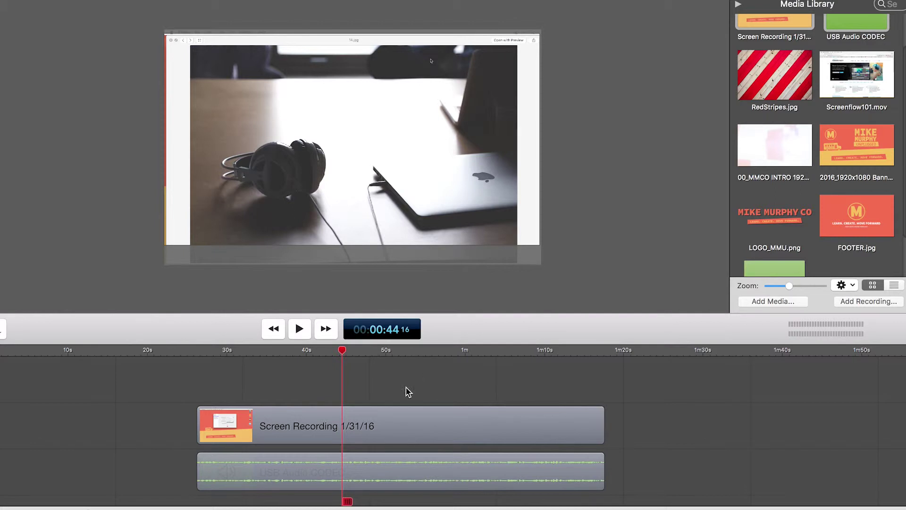
{"action": "left_click_drag", "start_coordinate": [272, 382], "coordinate": [497, 497]}
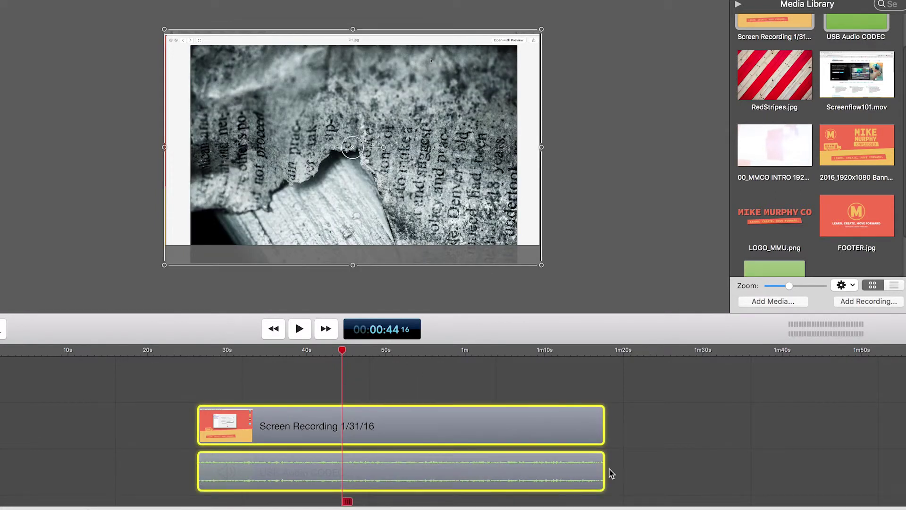
{"action": "left_click_drag", "start_coordinate": [284, 372], "coordinate": [373, 493]}
{"action": "left_click", "coordinate": [404, 421]}
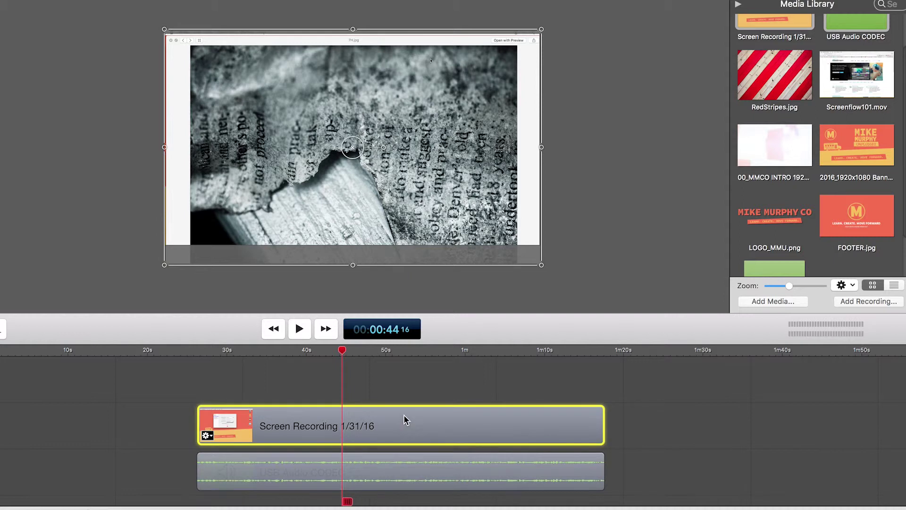
{"action": "left_click", "coordinate": [410, 377]}
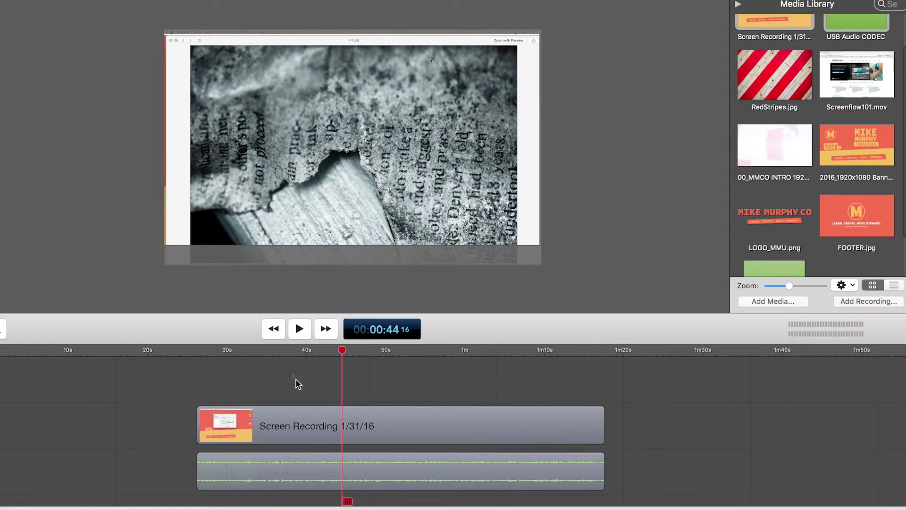
{"action": "left_click_drag", "start_coordinate": [295, 379], "coordinate": [478, 481]}
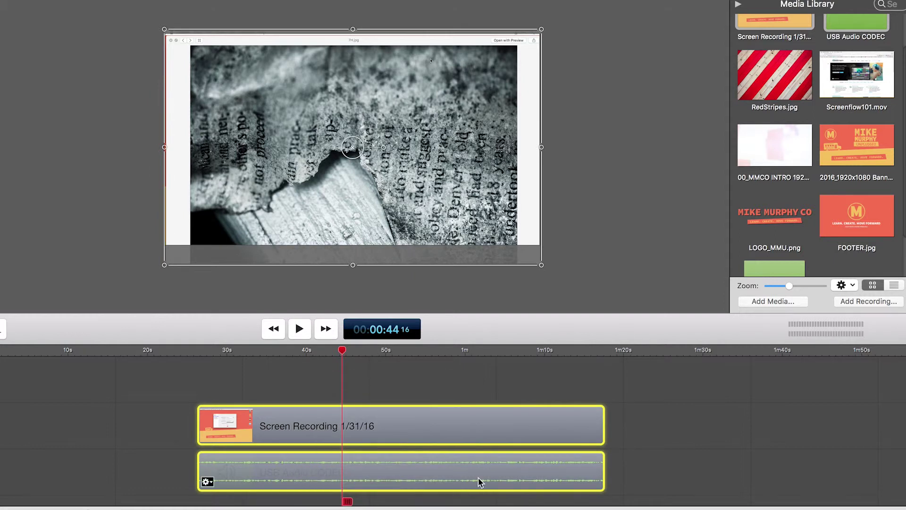
{"action": "key", "text": "t"}
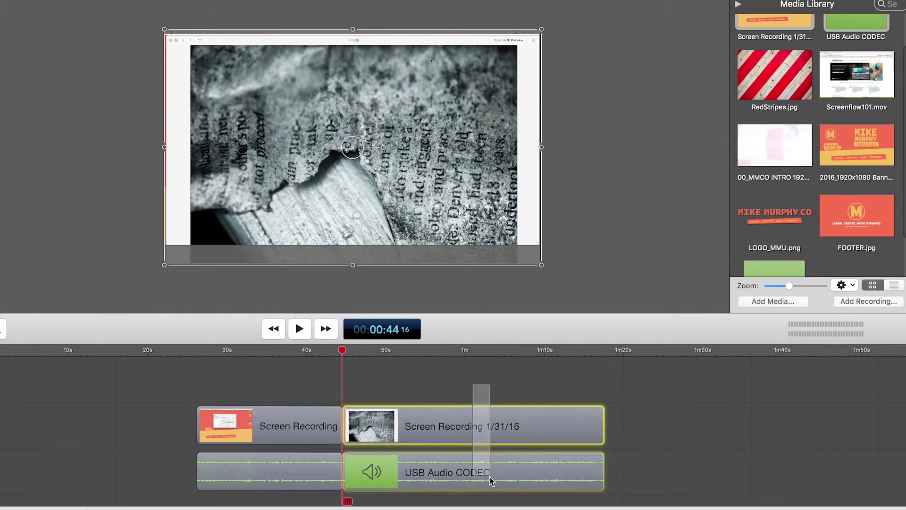
{"action": "left_click_drag", "start_coordinate": [489, 476], "coordinate": [656, 477]}
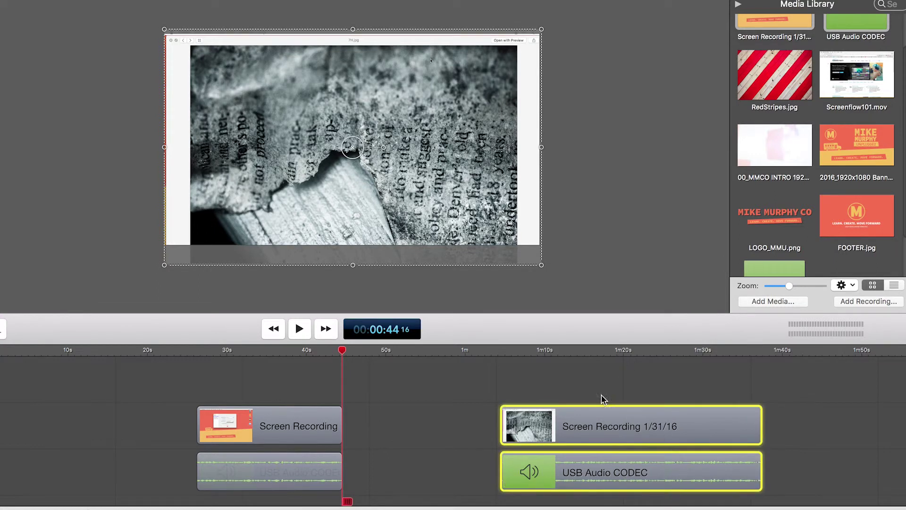
Split the second pair of clips at 00:01:10:23 and move the pieces before the cut to start at about 52 seconds
{"action": "left_click_drag", "start_coordinate": [342, 350], "coordinate": [552, 370]}
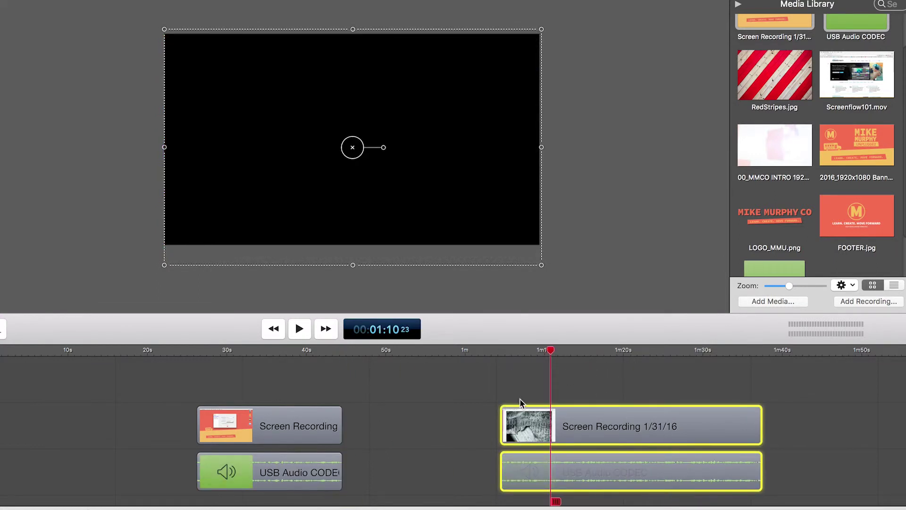
{"action": "left_click", "coordinate": [522, 379]}
{"action": "left_click", "coordinate": [536, 439]}
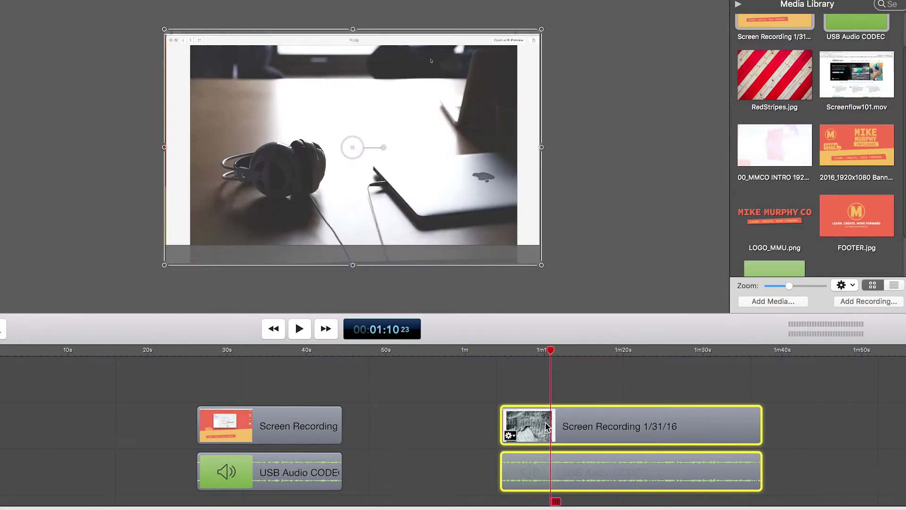
{"action": "key", "text": "t"}
{"action": "left_click_drag", "start_coordinate": [544, 423], "coordinate": [445, 420]}
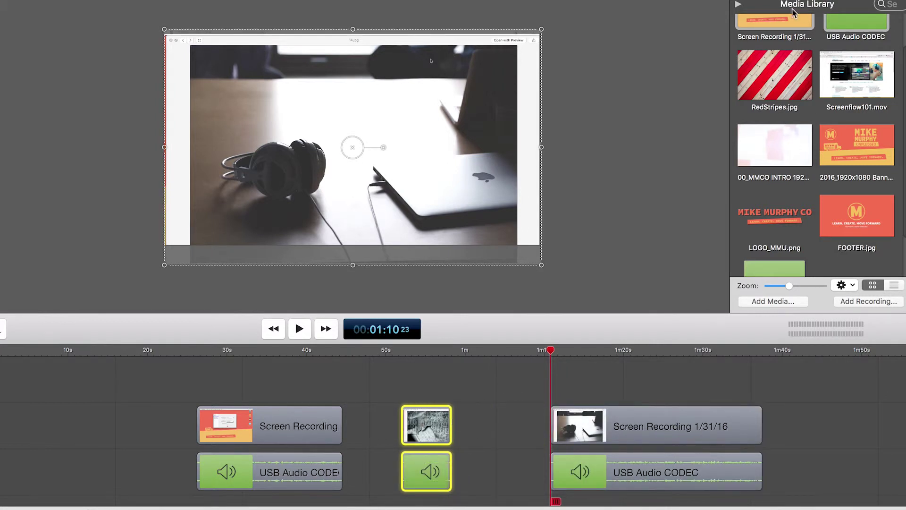
Move the last video piece and its audio piece together to start at 00:01:21:11 on the timeline
{"action": "left_click_drag", "start_coordinate": [411, 377], "coordinate": [608, 467]}
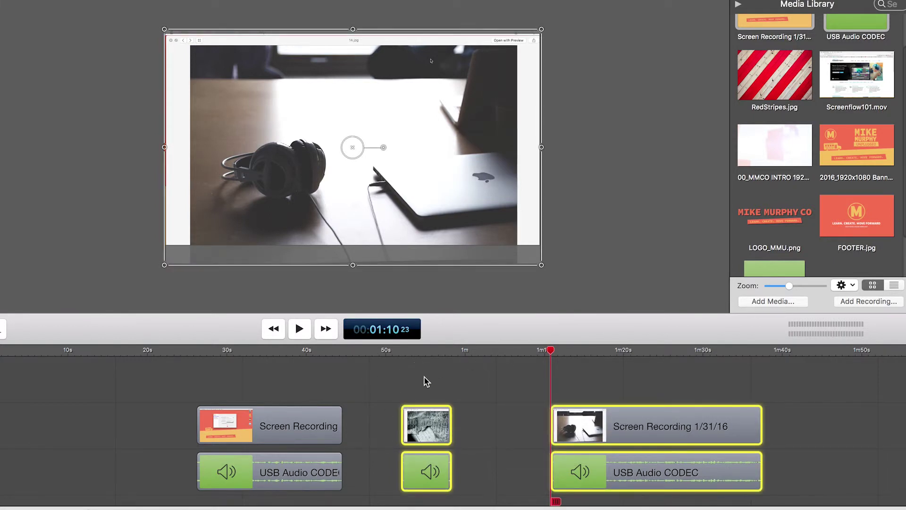
{"action": "left_click", "coordinate": [712, 468]}
{"action": "left_click_drag", "start_coordinate": [712, 468], "coordinate": [795, 465]}
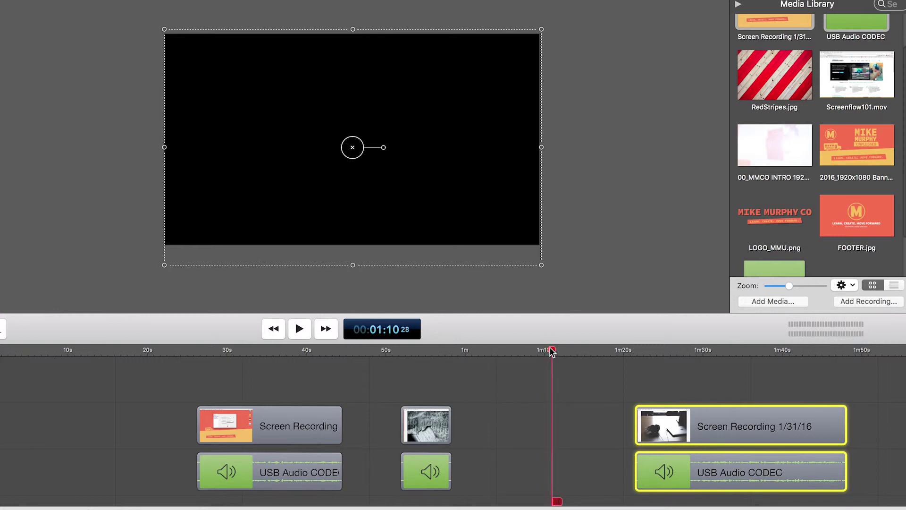
Mark the gap before the last clip pair from 00:00:58:09 to 00:01:21:11, and clear that range again
{"action": "left_click_drag", "start_coordinate": [549, 353], "coordinate": [456, 371]}
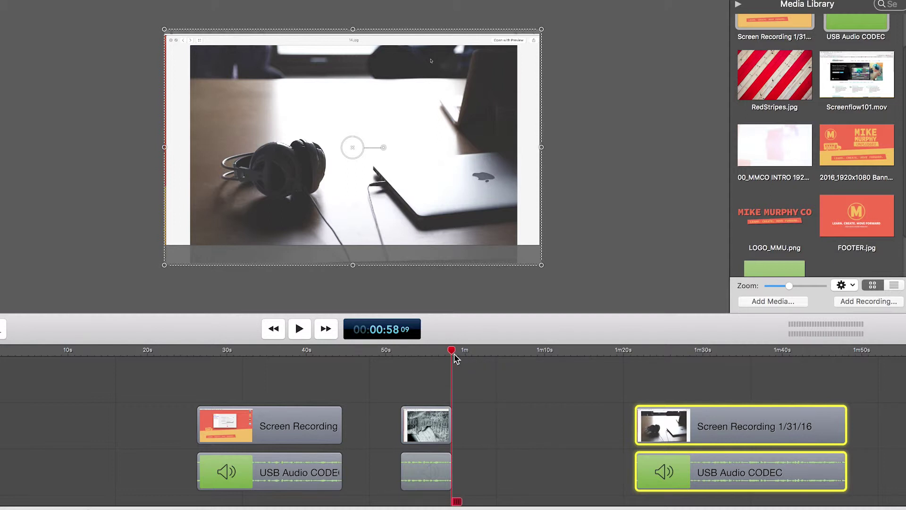
{"action": "left_click_drag", "start_coordinate": [453, 354], "coordinate": [636, 354]}
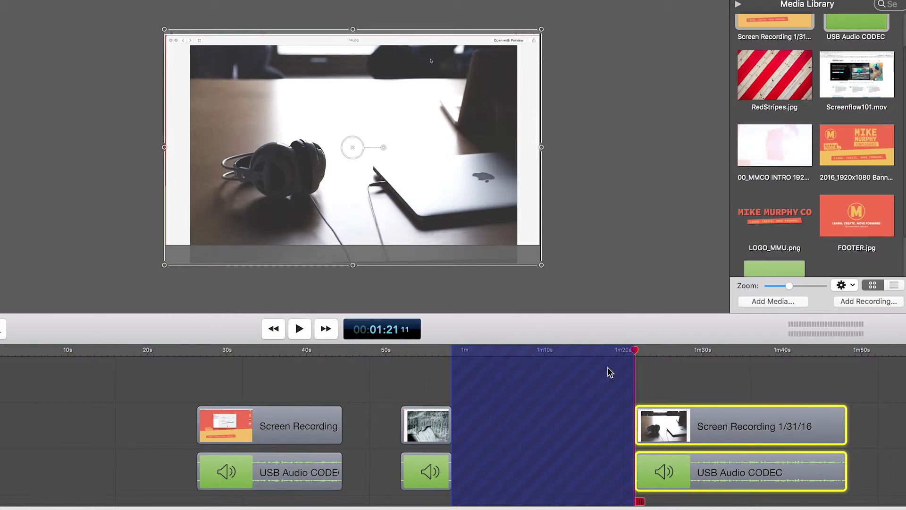
{"action": "left_click", "coordinate": [163, 1]}
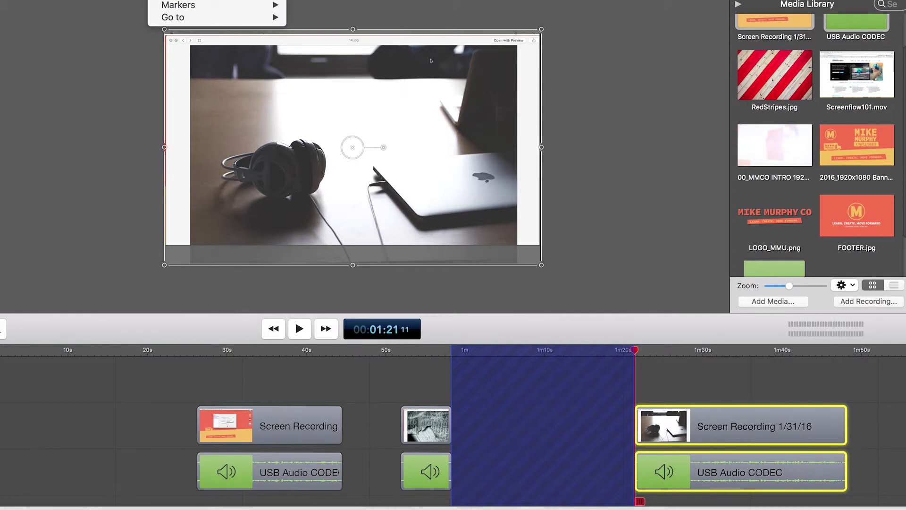
{"action": "left_click", "coordinate": [243, 0]}
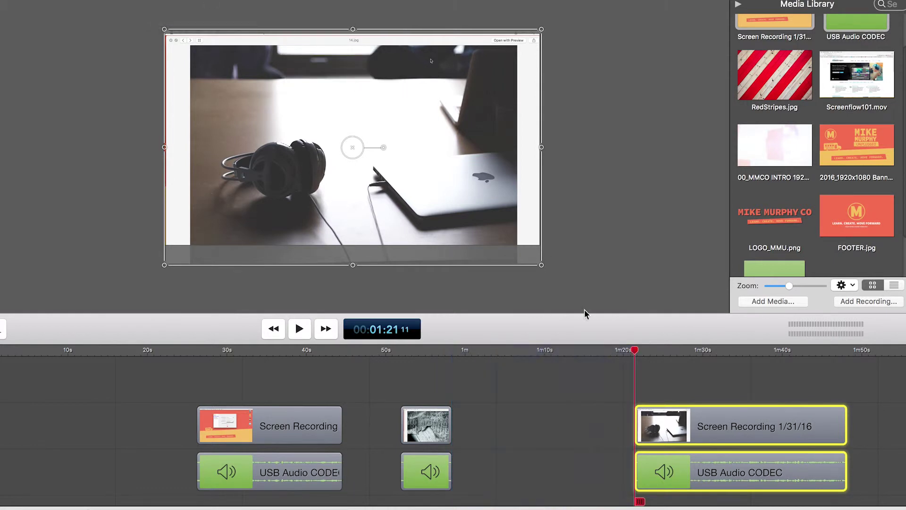
Deselect the clips and mark the empty gap from 00:00:58:09 to 00:01:21:11 as a timeline range
{"action": "left_click", "coordinate": [580, 394]}
{"action": "left_click_drag", "start_coordinate": [634, 349], "coordinate": [452, 366]}
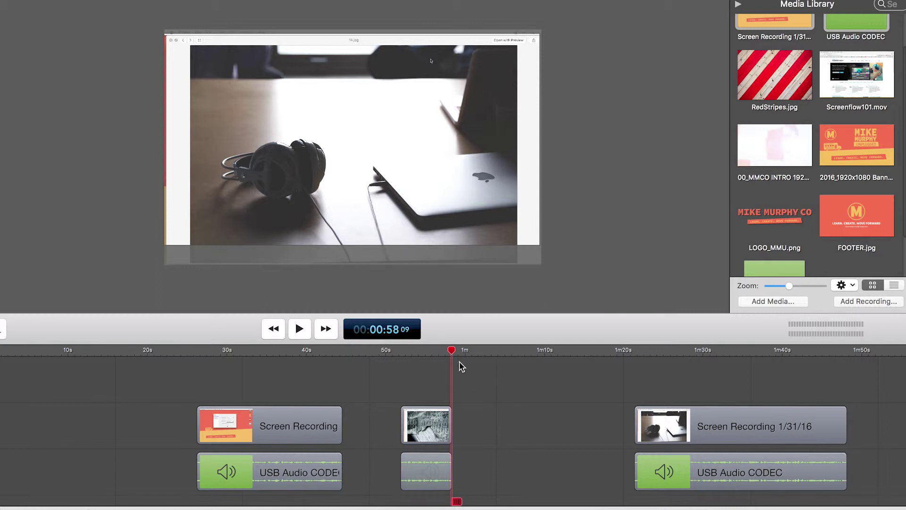
{"action": "left_click_drag", "start_coordinate": [460, 366], "coordinate": [635, 373]}
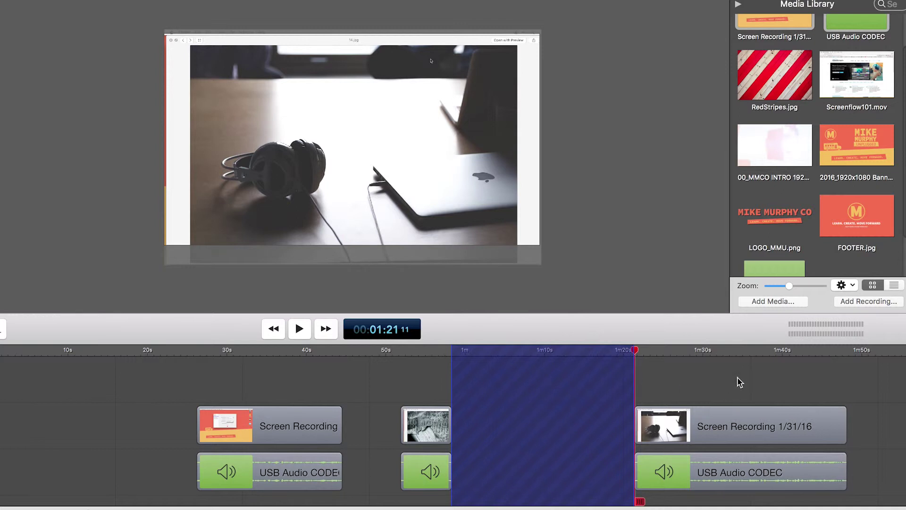
Place FOOTER.jpg on the audio clips' track at about 6m20s and lennys-song.mp3 on the video clips' track at about 5m12s
{"action": "key", "text": "super+minus"}
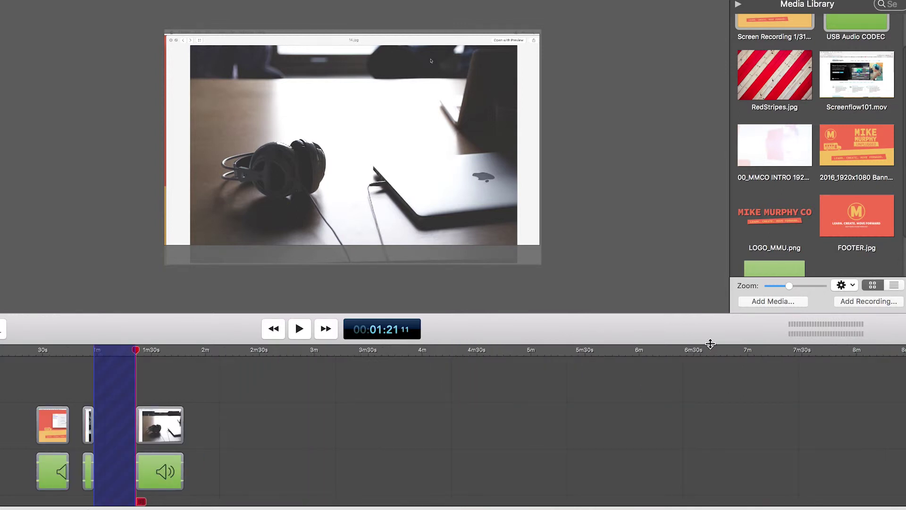
{"action": "left_click_drag", "start_coordinate": [857, 216], "coordinate": [694, 454]}
{"action": "left_click", "coordinate": [750, 267]}
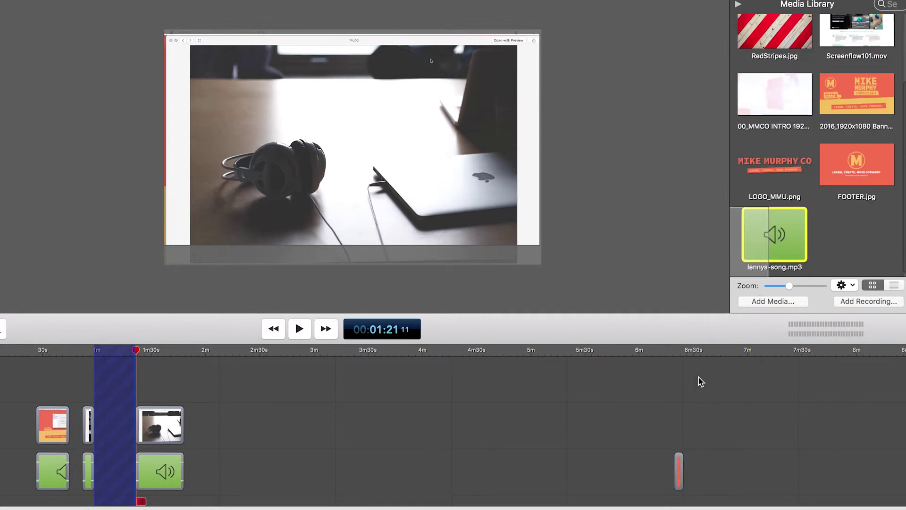
{"action": "left_click_drag", "start_coordinate": [784, 239], "coordinate": [566, 456]}
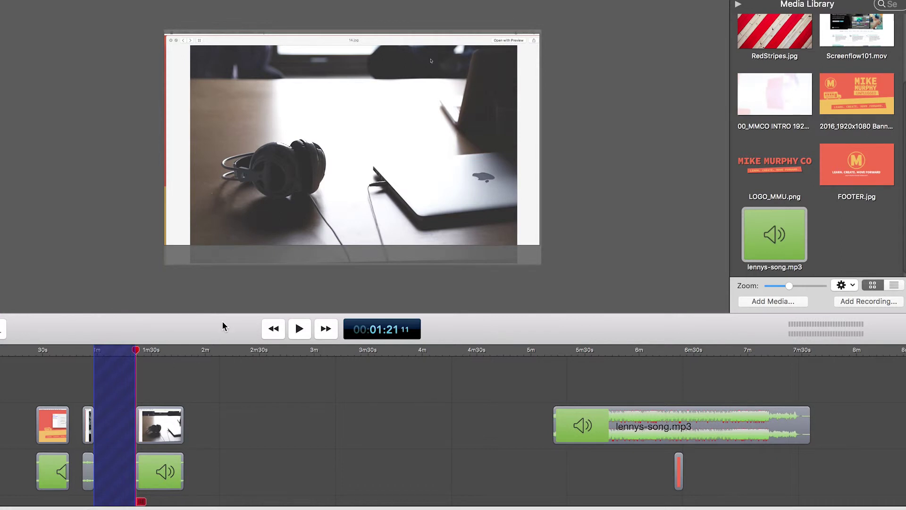
Ripple-delete the marked gap between the second and third clip pairs, and undo the deletion
{"action": "key", "text": "super+slash"}
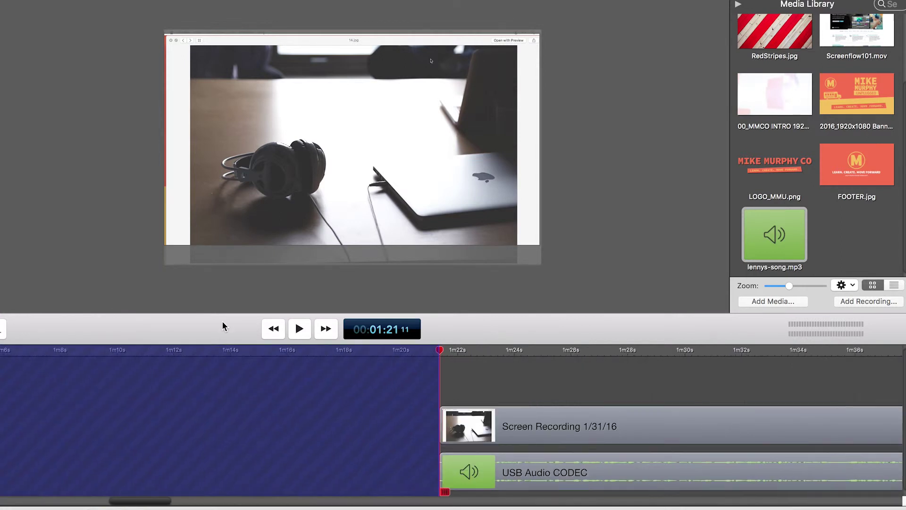
{"action": "key", "text": "super+minus"}
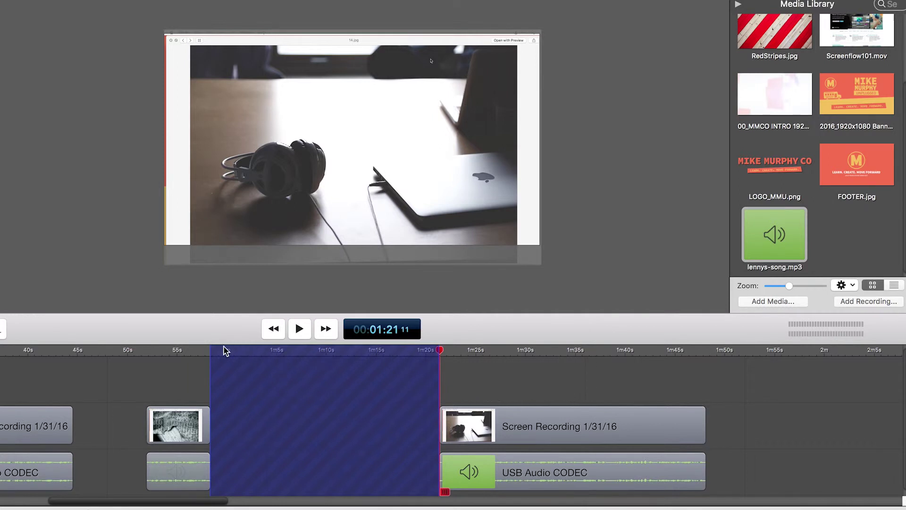
{"action": "mouse_move", "coordinate": [510, 423]}
{"action": "key", "text": "Delete"}
{"action": "mouse_move", "coordinate": [324, 442]}
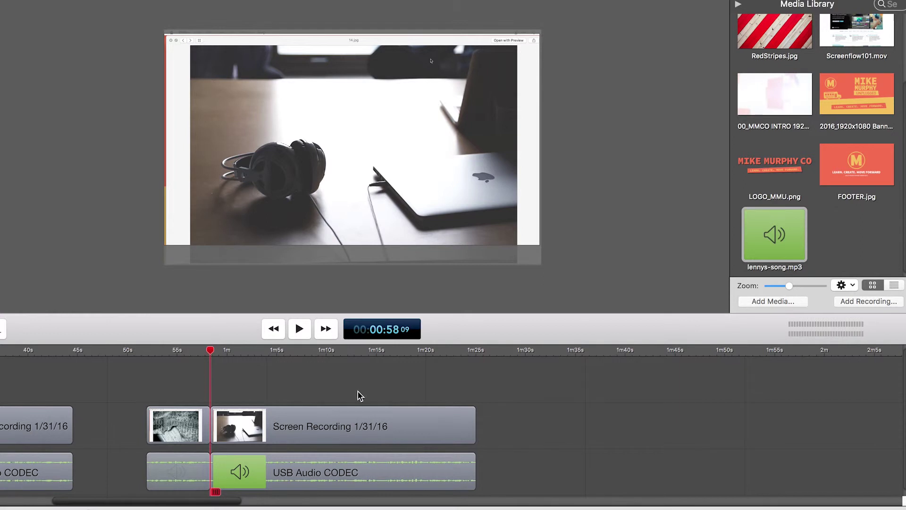
{"action": "key", "text": "super+z"}
Try ripple-deleting the gap from 00:00:58:09 to 00:01:21:11 again to examine its effect on the far clips, and undo it
{"action": "left_click_drag", "start_coordinate": [210, 358], "coordinate": [447, 366]}
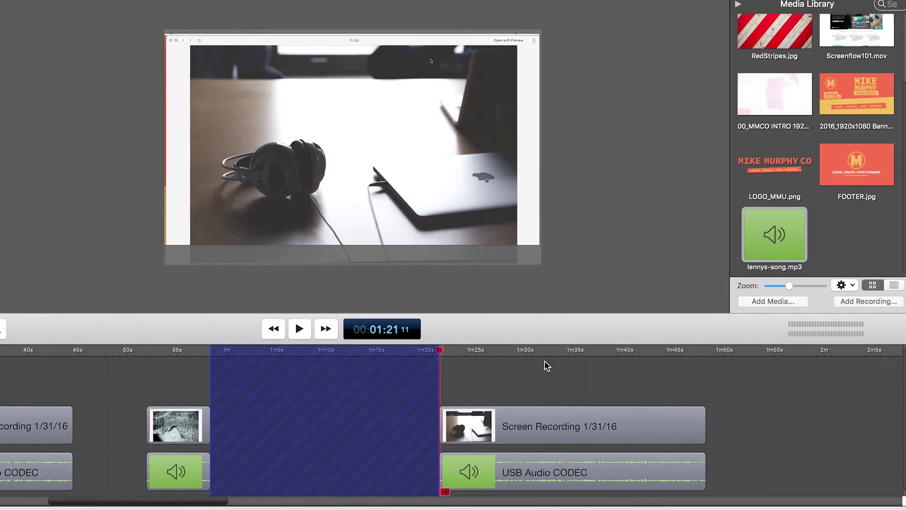
{"action": "key", "text": "Delete"}
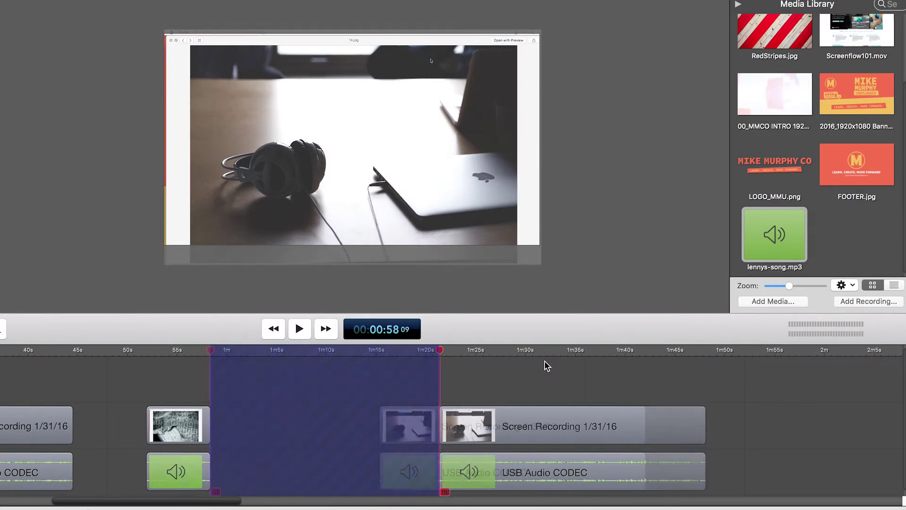
{"action": "key", "text": "super+minus"}
{"action": "key", "text": "super+minus"}
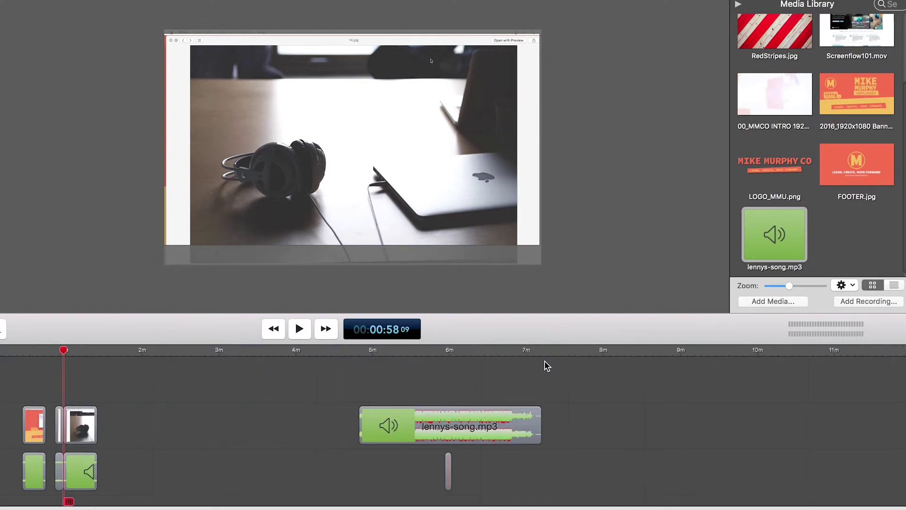
{"action": "key", "text": "super+z"}
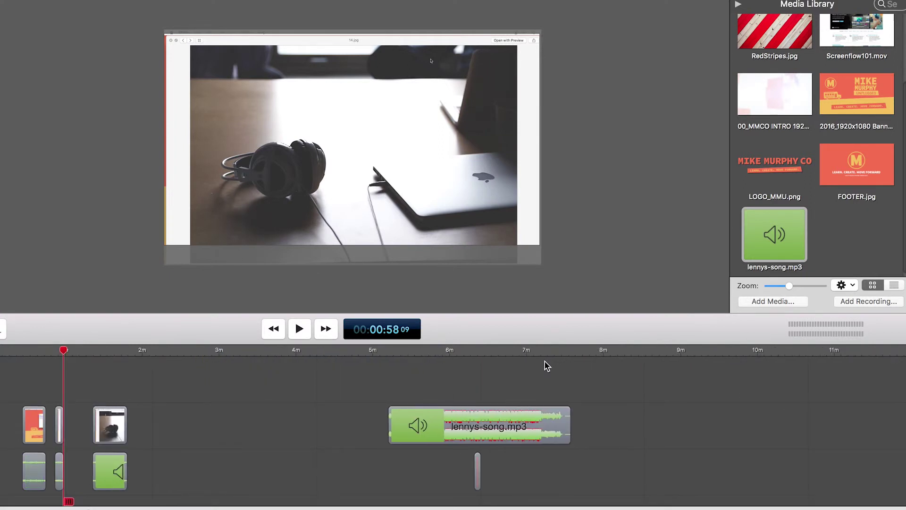
Ripple-delete the gap from 00:00:58:09 to 00:01:21:11 and the gap from 00:01:25:00 to 00:04:49:07
{"action": "left_click_drag", "start_coordinate": [66, 352], "coordinate": [93, 353]}
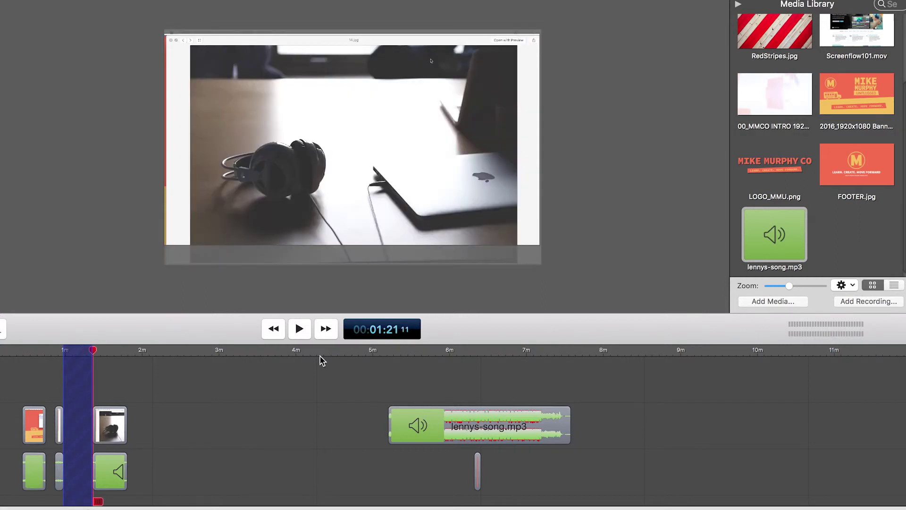
{"action": "key", "text": "BackSpace"}
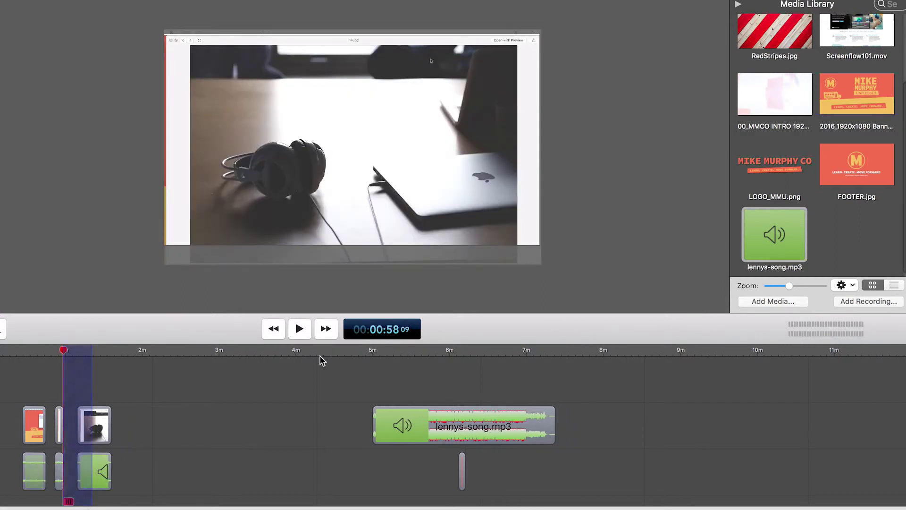
{"action": "left_click", "coordinate": [96, 352]}
{"action": "left_click_drag", "start_coordinate": [101, 354], "coordinate": [360, 364]}
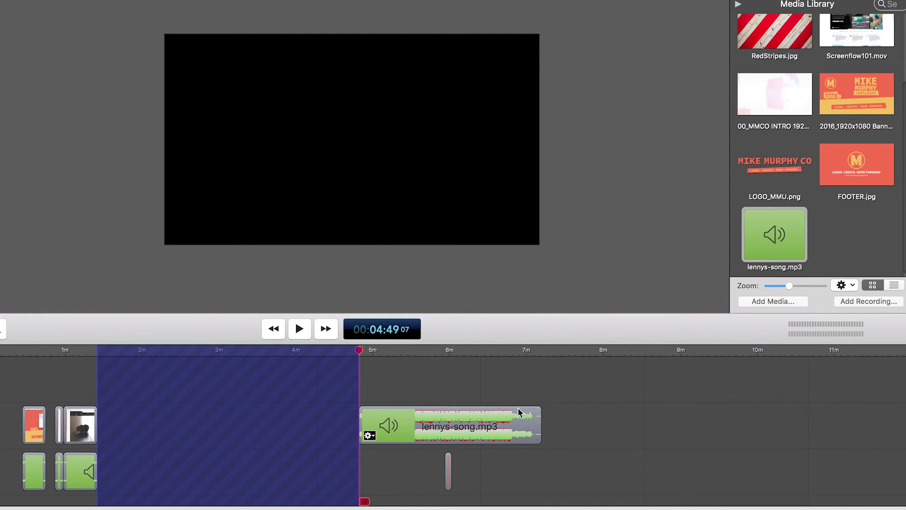
{"action": "key", "text": "Delete"}
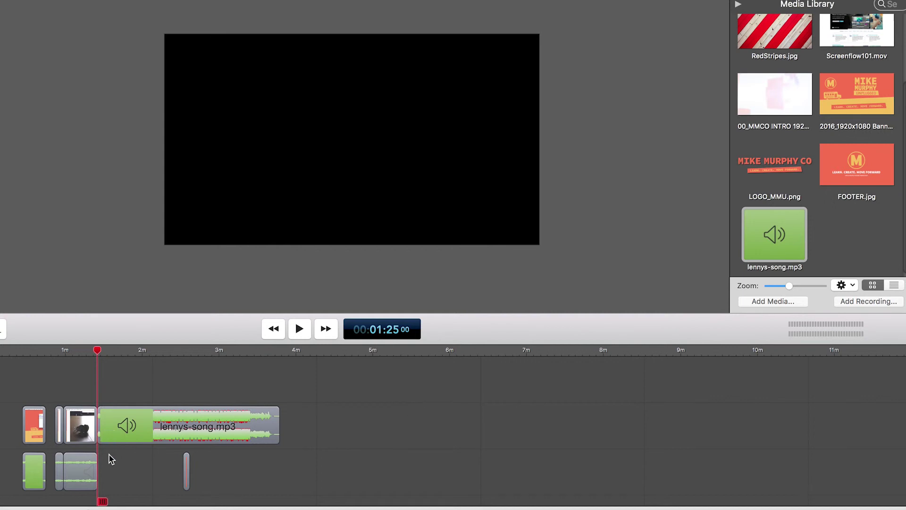
Split lennys-song.mp3 at 00:03:32:01 and move its second part to start at 00:03:40:19
{"action": "left_click", "coordinate": [101, 441]}
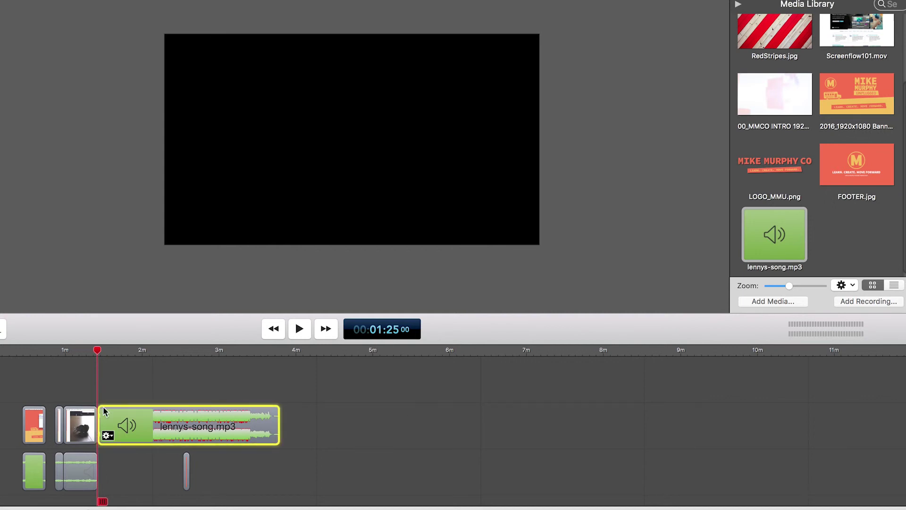
{"action": "left_click_drag", "start_coordinate": [97, 358], "coordinate": [280, 366]}
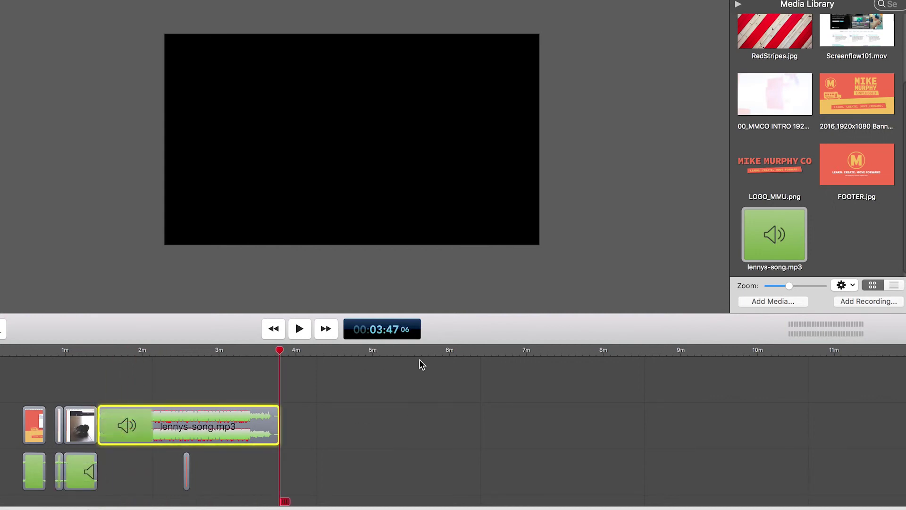
{"action": "key", "text": "super+equal"}
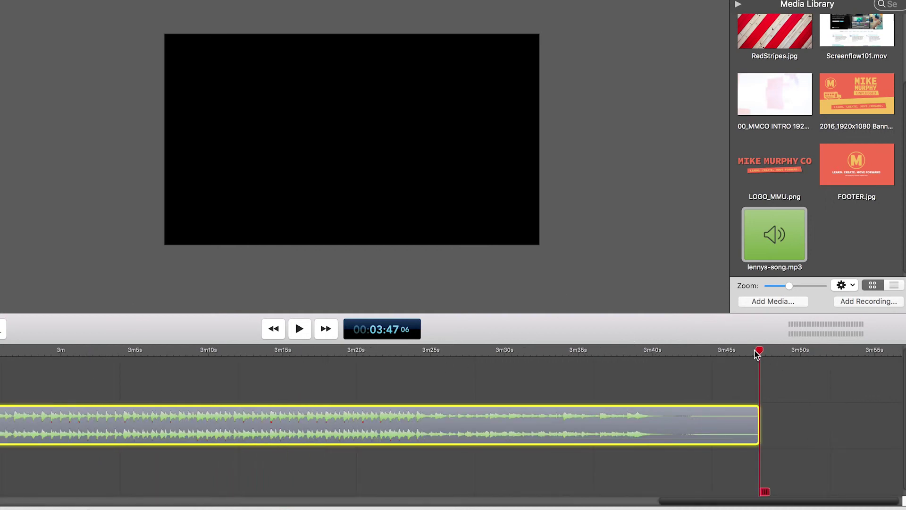
{"action": "left_click_drag", "start_coordinate": [758, 353], "coordinate": [535, 378]}
{"action": "left_click", "coordinate": [587, 416]}
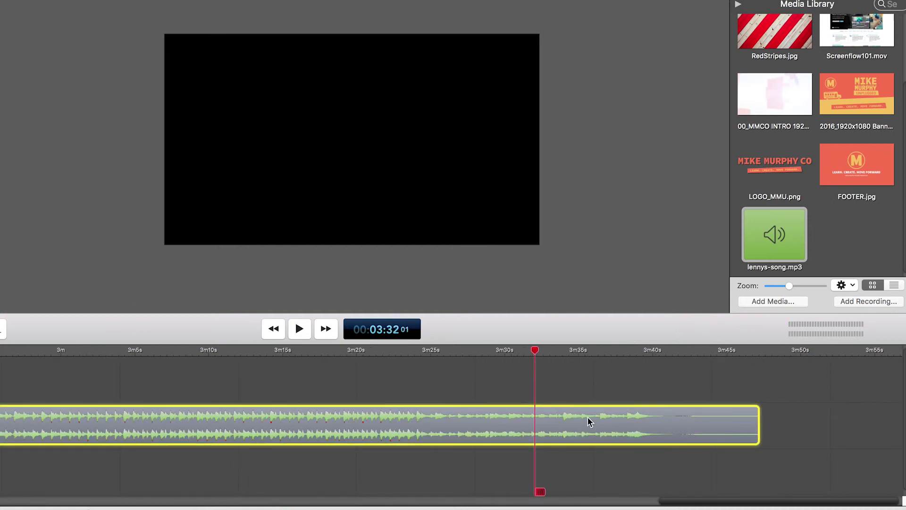
{"action": "key", "text": "t"}
{"action": "left_click_drag", "start_coordinate": [630, 427], "coordinate": [756, 425]}
{"action": "left_click", "coordinate": [707, 391]}
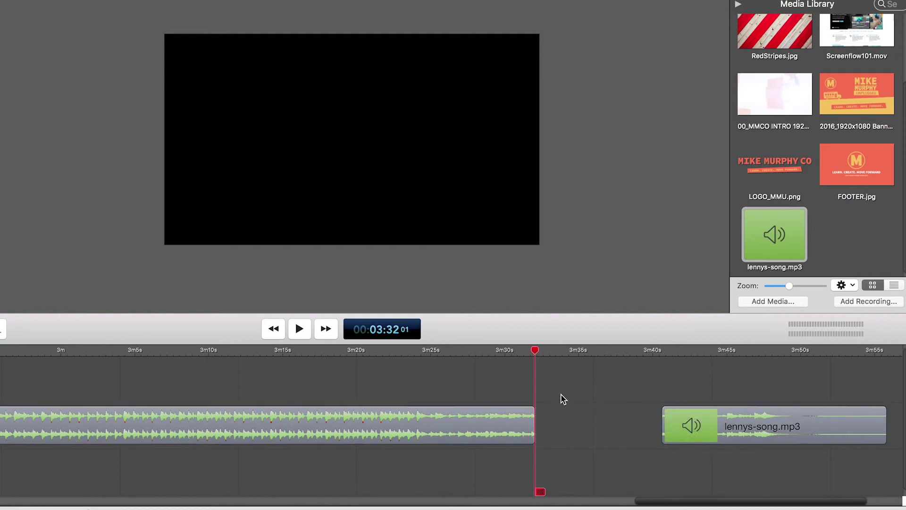
Ripple-delete the gap in the song from 00:03:32:01 to 00:03:40:19
{"action": "left_click_drag", "start_coordinate": [536, 356], "coordinate": [662, 380]}
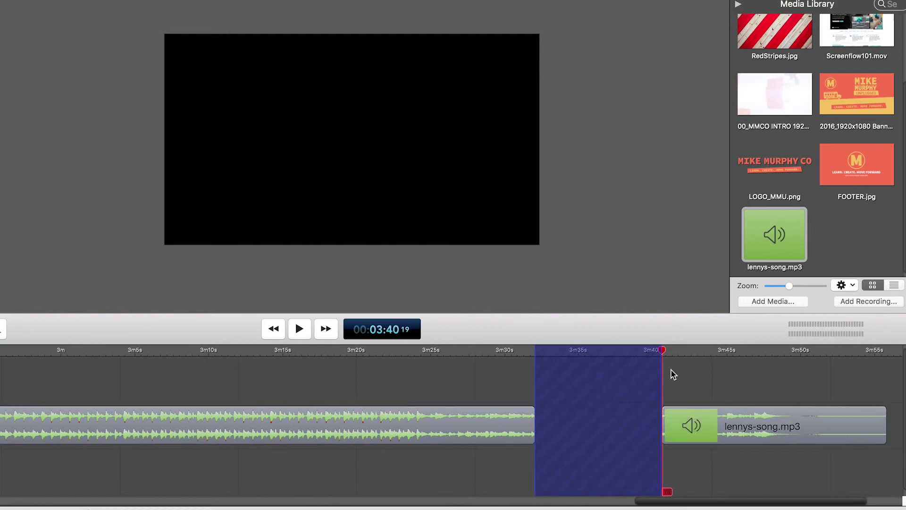
{"action": "key", "text": "Delete"}
{"action": "key", "text": "super+minus"}
{"action": "key", "text": "super+minus"}
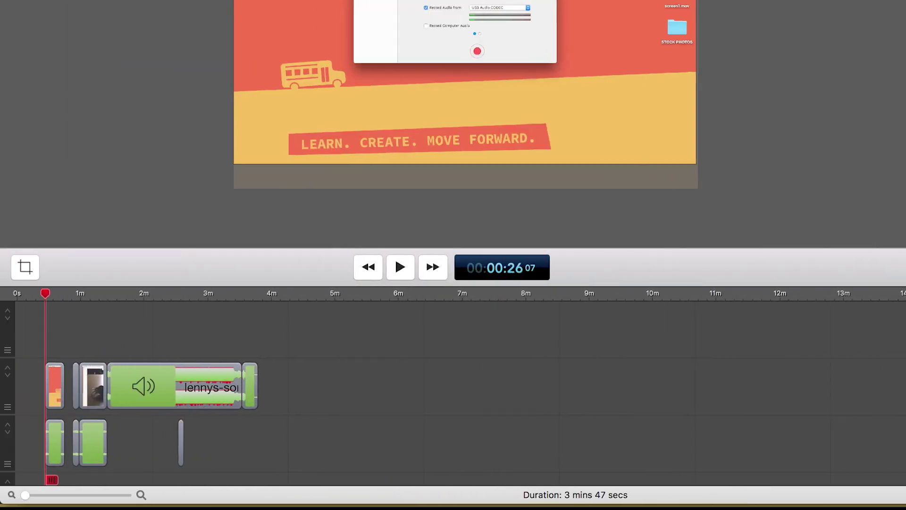
Enlarge the timeline area and zoom it in around the lennys-song.mp3 clip
{"action": "left_click_drag", "start_coordinate": [42, 303], "coordinate": [152, 328]}
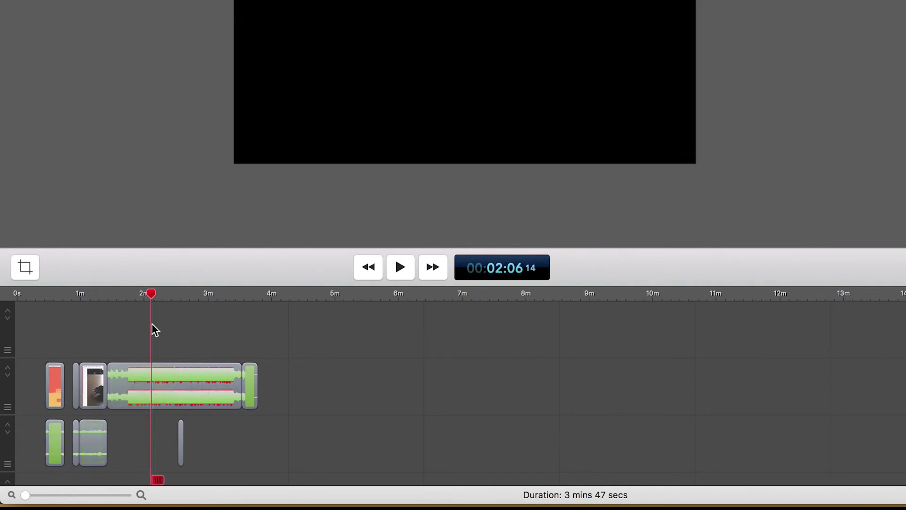
{"action": "left_click", "coordinate": [138, 401]}
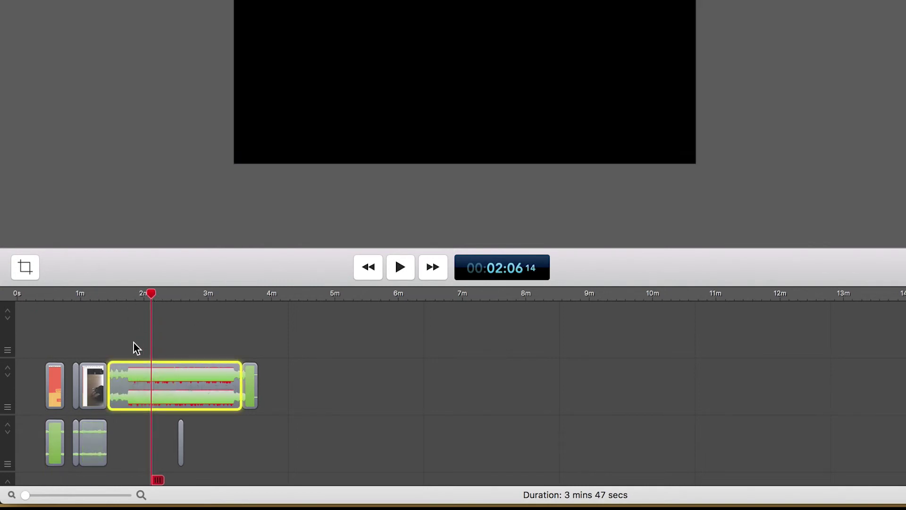
{"action": "key", "text": "super+plus"}
{"action": "key", "text": "super+plus"}
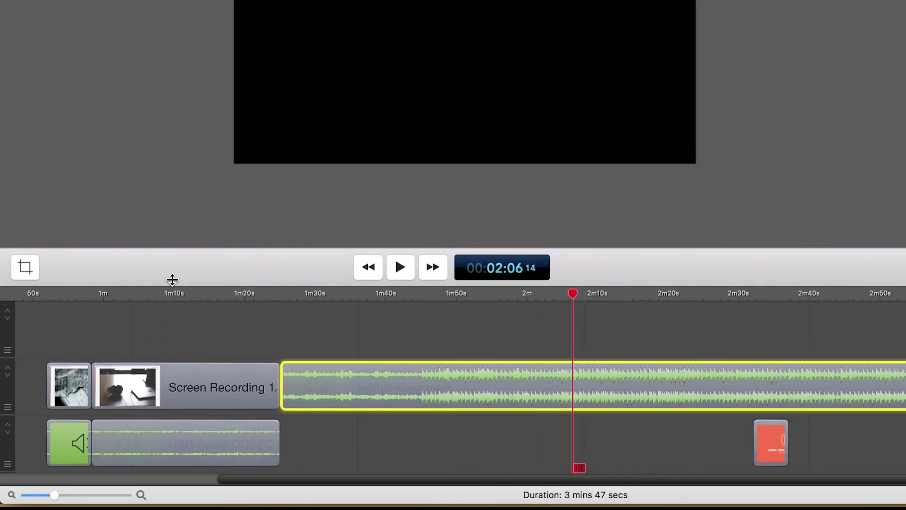
{"action": "key", "text": "super+minus"}
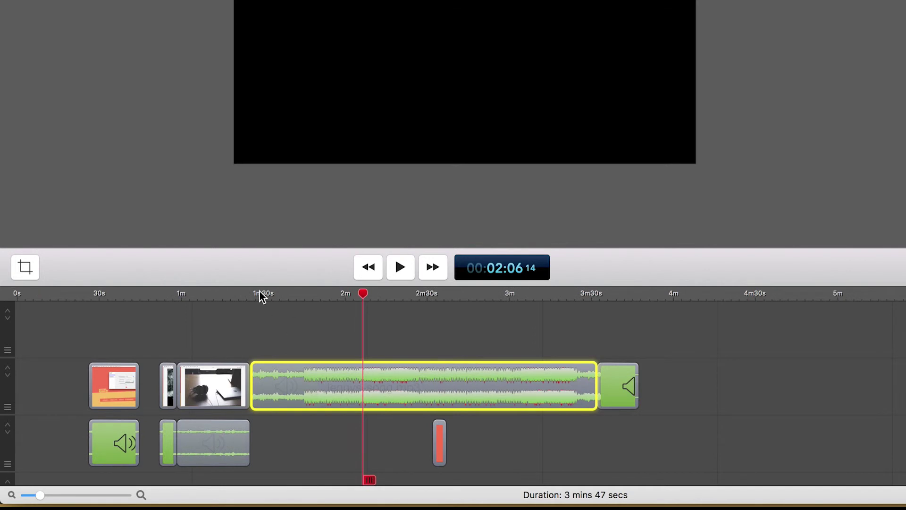
{"action": "left_click_drag", "start_coordinate": [260, 286], "coordinate": [314, 132]}
{"action": "mouse_move", "coordinate": [432, 276]}
{"action": "left_mouse_down"}
{"action": "mouse_move", "coordinate": [328, 211]}
{"action": "mouse_move", "coordinate": [320, 251]}
{"action": "mouse_move", "coordinate": [332, 299]}
{"action": "mouse_move", "coordinate": [443, 284]}
{"action": "left_mouse_up"}
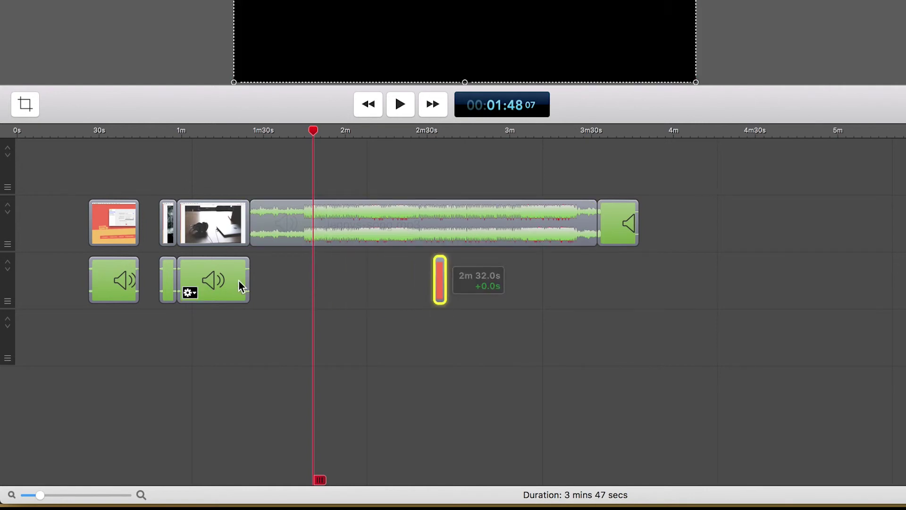
Move the longer recording audio clip to the track below at about 2m50s and the short audio clip to about 1m45s on its own track
{"action": "left_click_drag", "start_coordinate": [237, 282], "coordinate": [537, 334]}
{"action": "left_click_drag", "start_coordinate": [173, 282], "coordinate": [317, 240]}
{"action": "left_click_drag", "start_coordinate": [316, 274], "coordinate": [316, 272]}
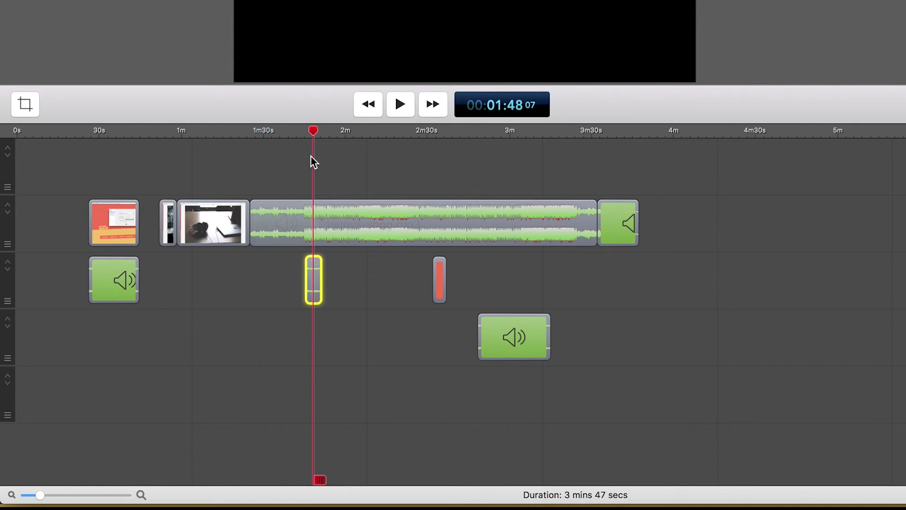
Split the song at 00:01:41:23, push everything after it to 00:02:55:21, and place the short audio clip directly after the song's first part
{"action": "left_click_drag", "start_coordinate": [314, 131], "coordinate": [295, 133]}
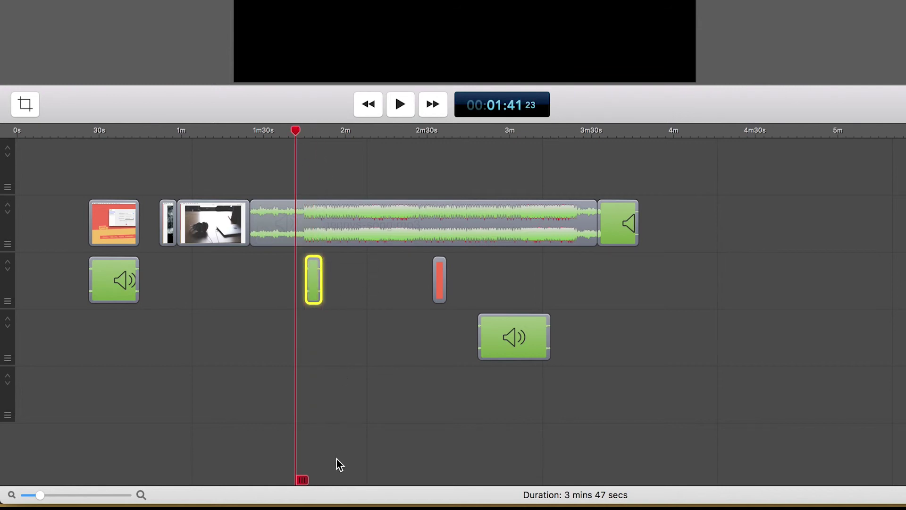
{"action": "left_click_drag", "start_coordinate": [303, 480], "coordinate": [502, 462]}
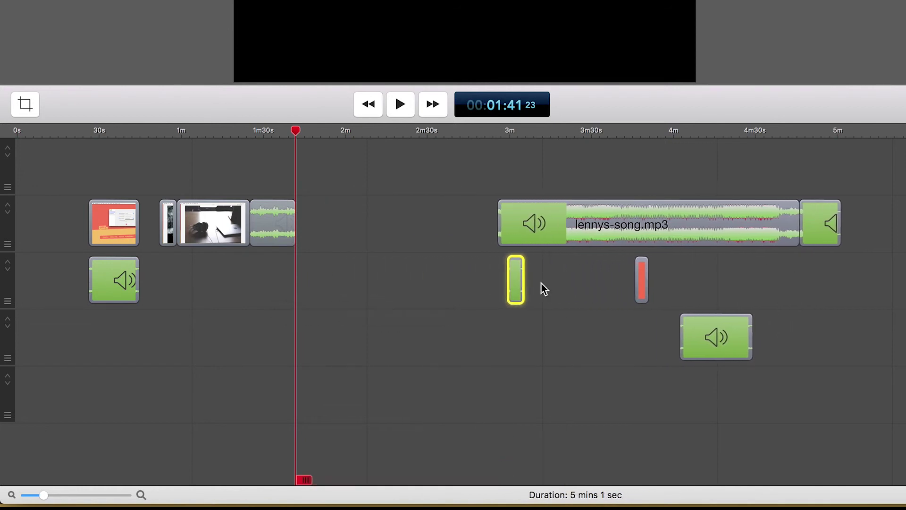
{"action": "left_click_drag", "start_coordinate": [513, 281], "coordinate": [305, 225]}
Ripple-delete the gap from 00:01:48:04 to 00:02:55:21
{"action": "left_click", "coordinate": [313, 134]}
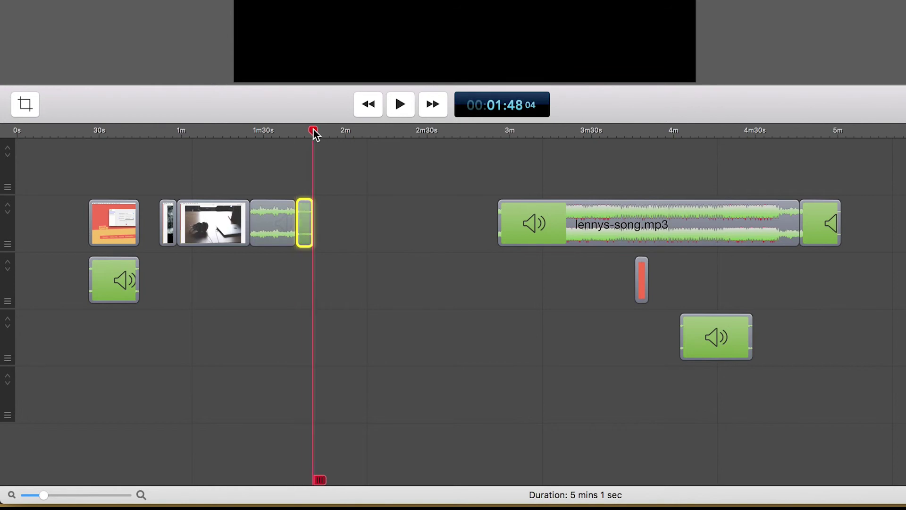
{"action": "left_click_drag", "start_coordinate": [313, 133], "coordinate": [498, 159]}
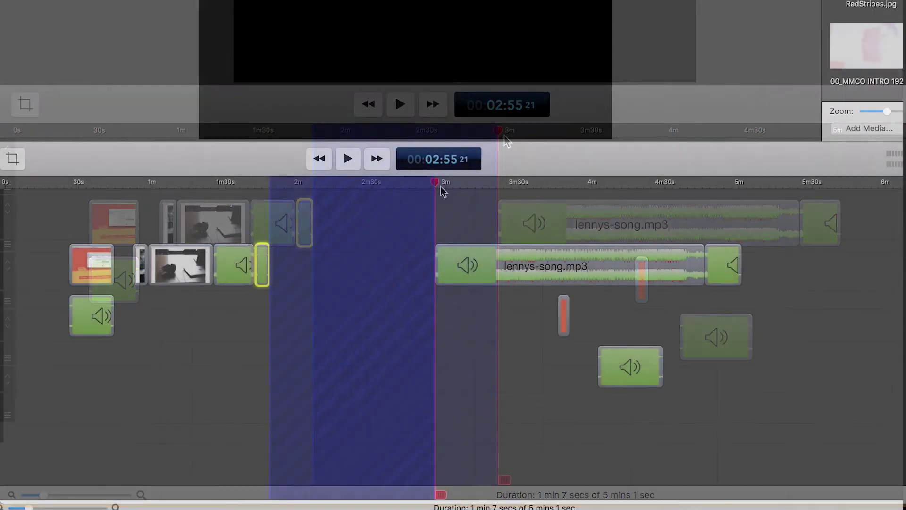
{"action": "key", "text": "Delete"}
{"action": "left_click", "coordinate": [371, 354]}
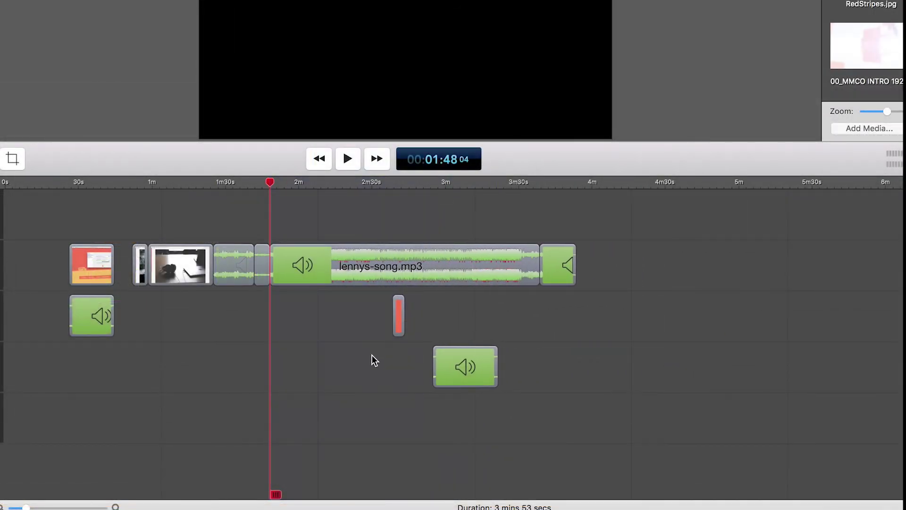
Split the first screen recording and its audio at 00:00:36:20
{"action": "left_click_drag", "start_coordinate": [268, 182], "coordinate": [92, 212]}
{"action": "left_click", "coordinate": [88, 252]}
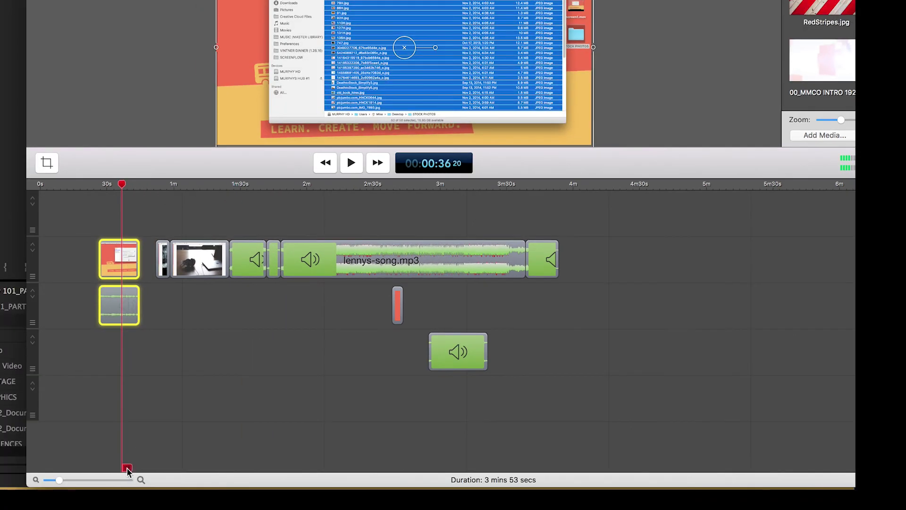
{"action": "left_click_drag", "start_coordinate": [100, 494], "coordinate": [126, 468]}
Set the playhead to 00:01:11:00 and move the screen recording clip there straight down two tracks, keeping its start time
{"action": "left_click", "coordinate": [199, 190]}
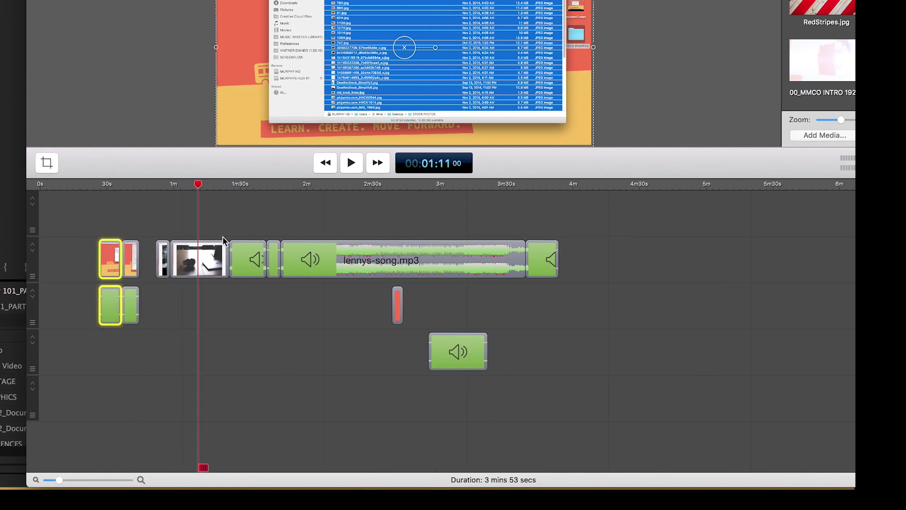
{"action": "left_click_drag", "start_coordinate": [210, 269], "coordinate": [220, 358]}
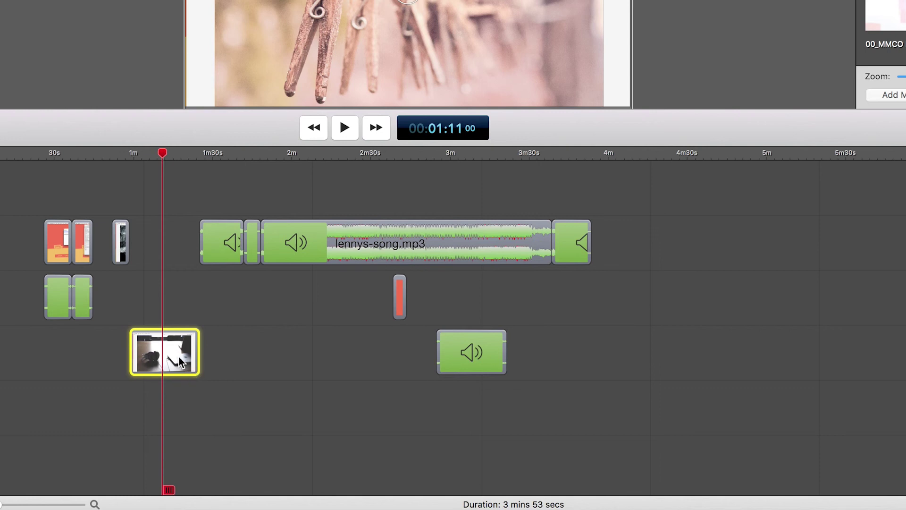
Try splitting the lowered screen recording clip at 00:01:11:00, and undo the split
{"action": "key", "text": "t"}
{"action": "mouse_move", "coordinate": [189, 355]}
{"action": "left_mouse_down"}
{"action": "mouse_move", "coordinate": [231, 356]}
{"action": "mouse_move", "coordinate": [185, 361]}
{"action": "mouse_move", "coordinate": [192, 367]}
{"action": "left_mouse_up"}
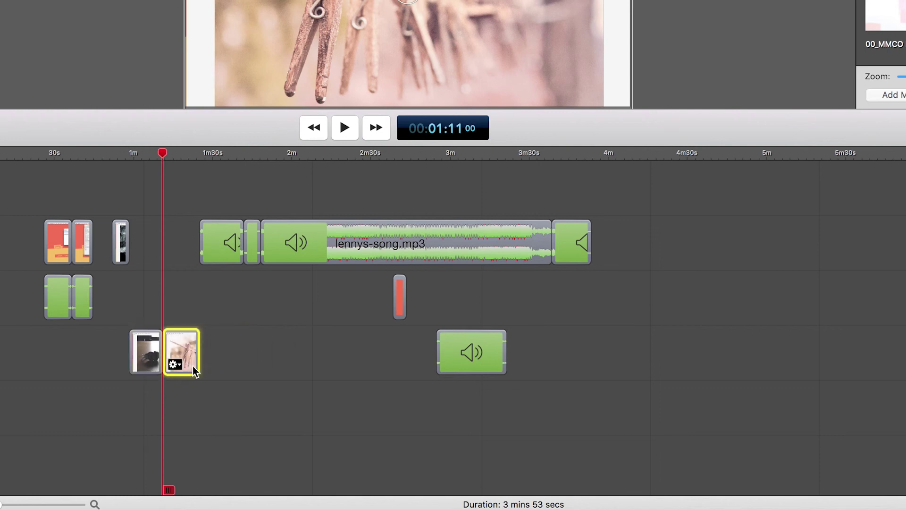
{"action": "key", "text": "super+z"}
{"action": "key", "text": "super+z"}
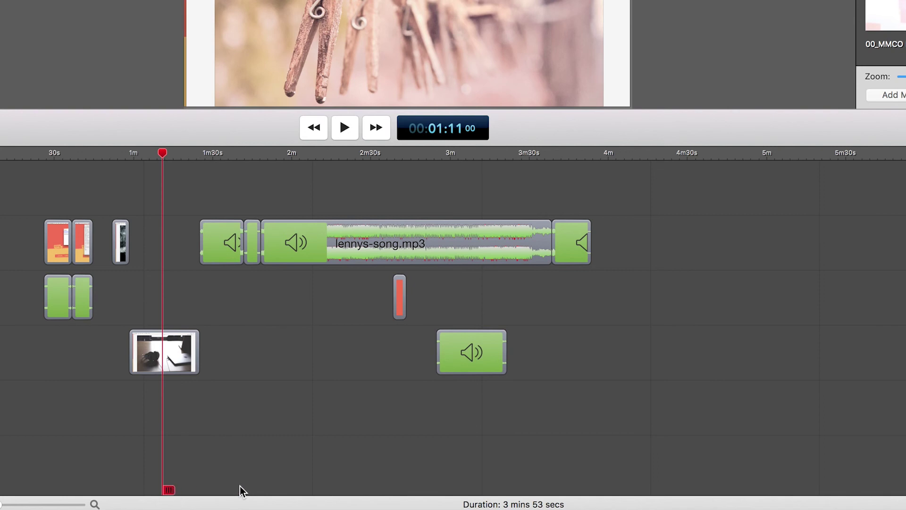
Split the lowered recording at 00:01:11:00 by opening a gap up to 00:02:14:28, and ripple-delete that gap
{"action": "left_click_drag", "start_coordinate": [169, 490], "coordinate": [338, 490]}
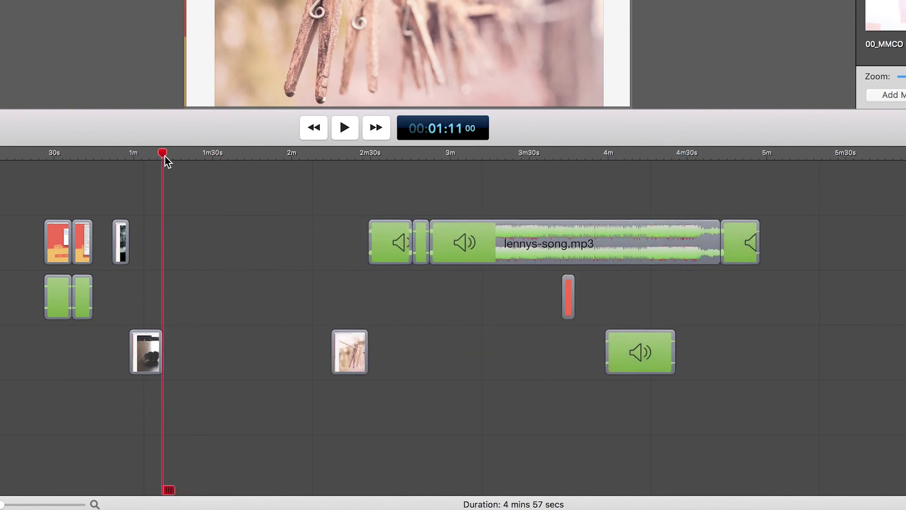
{"action": "left_click_drag", "start_coordinate": [165, 156], "coordinate": [335, 159]}
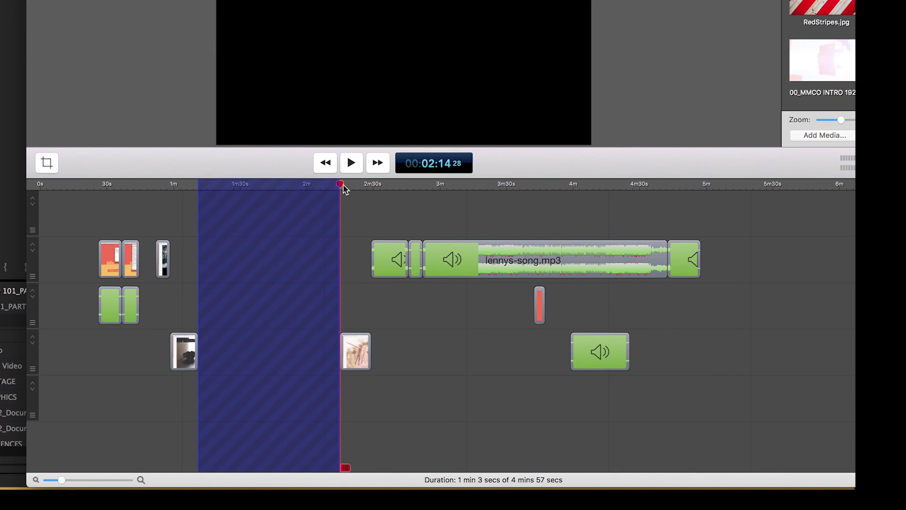
{"action": "key", "text": "Delete"}
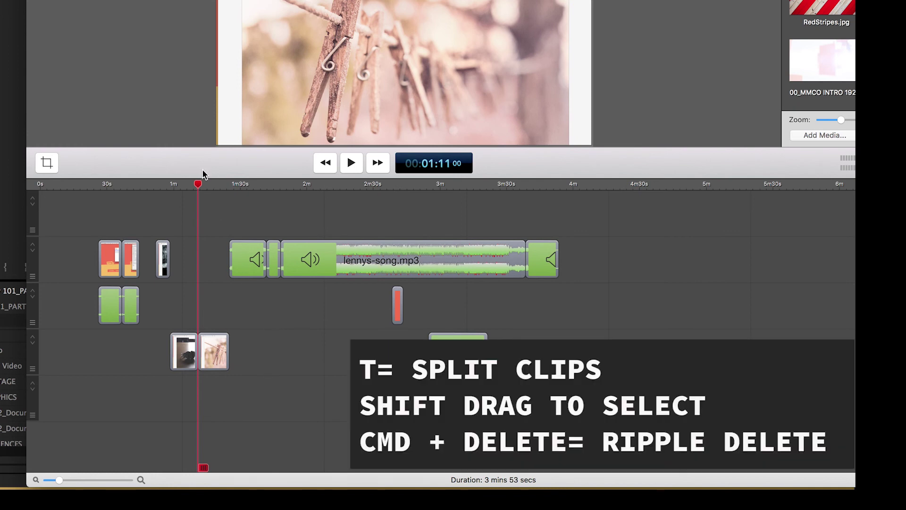
Ripple-delete the range from 00:01:11:00 to 00:02:03:06 together with the clip sections inside it
{"action": "left_click_drag", "start_coordinate": [199, 185], "coordinate": [319, 174]}
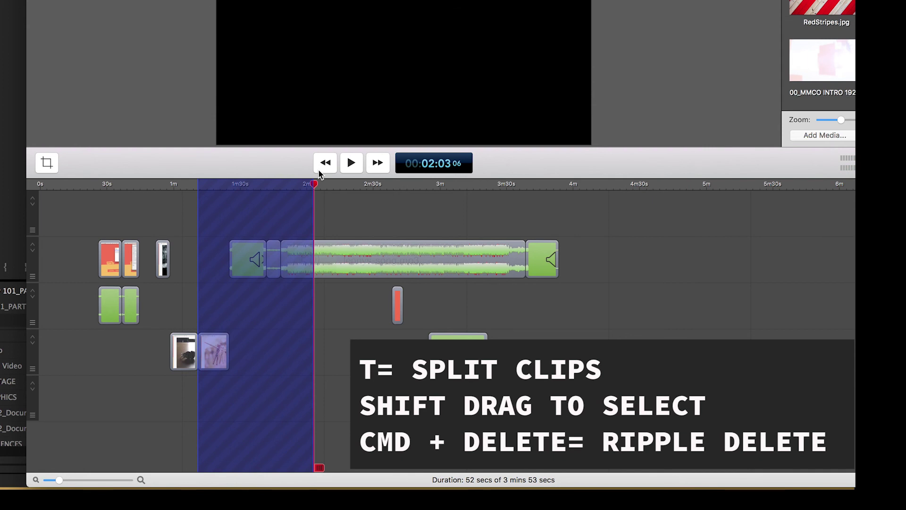
{"action": "key", "text": "super+BackSpace"}
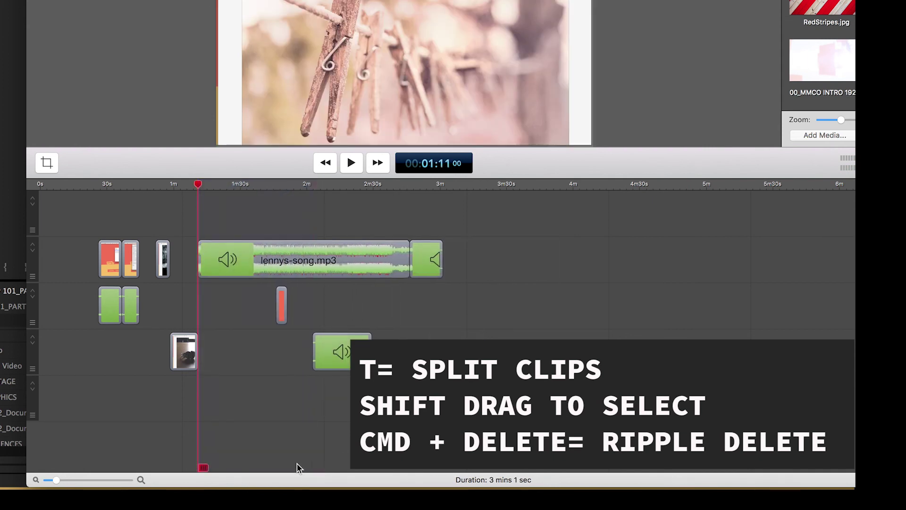
Open a gap from 00:01:11:00 to about 2m30s and place FOOTER.jpg on the song's track, extended across the gap from about 58 s
{"action": "left_click_drag", "start_coordinate": [202, 470], "coordinate": [329, 469]}
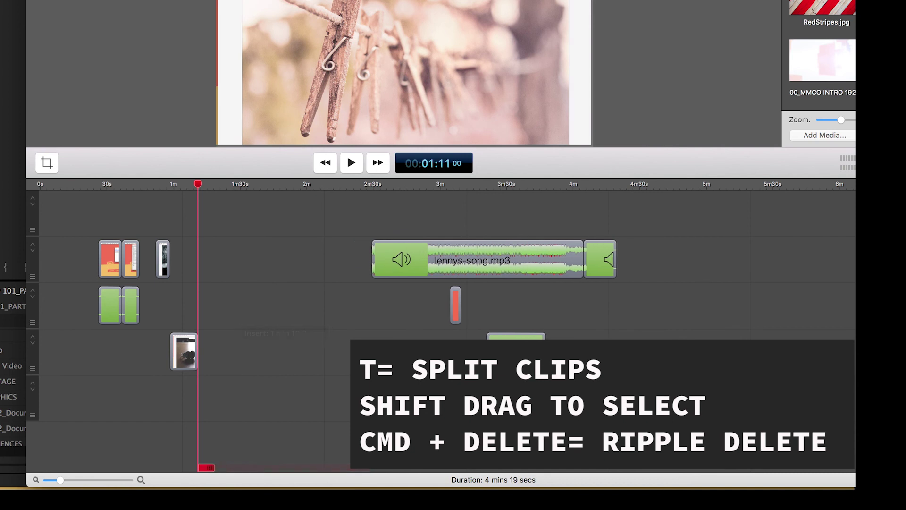
{"action": "left_click_drag", "start_coordinate": [452, 304], "coordinate": [220, 254]}
{"action": "left_click_drag", "start_coordinate": [303, 300], "coordinate": [259, 256]}
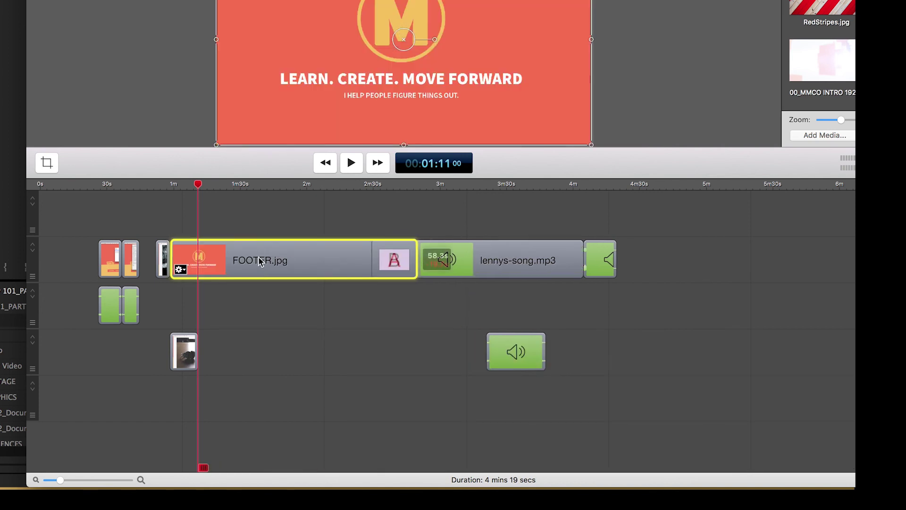